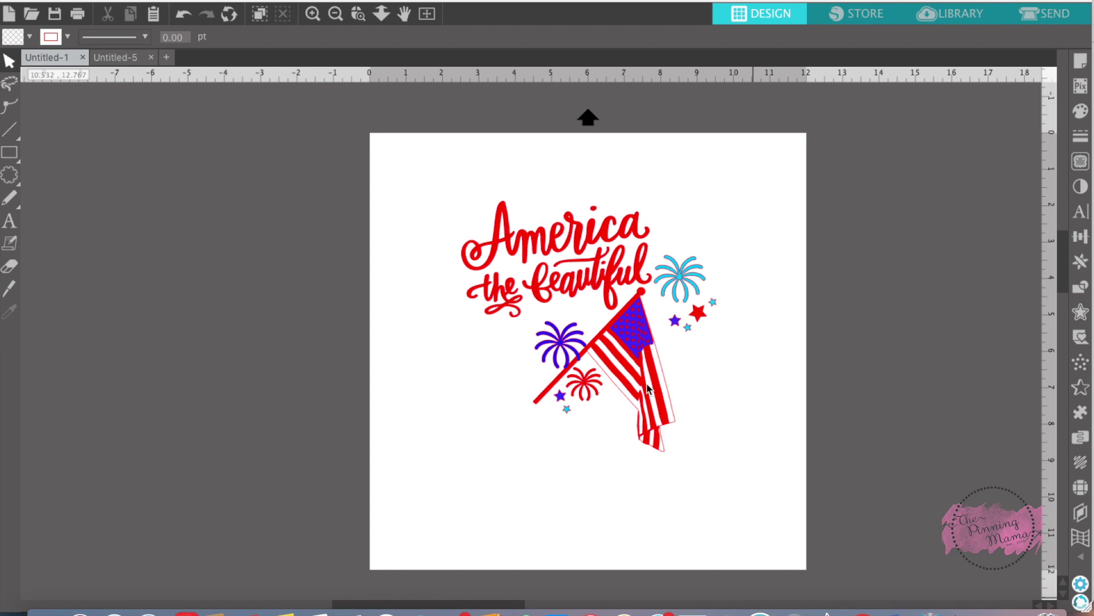
# - With nothing selected, show the Transform panel's Rotate options
pyautogui.click(614, 334)
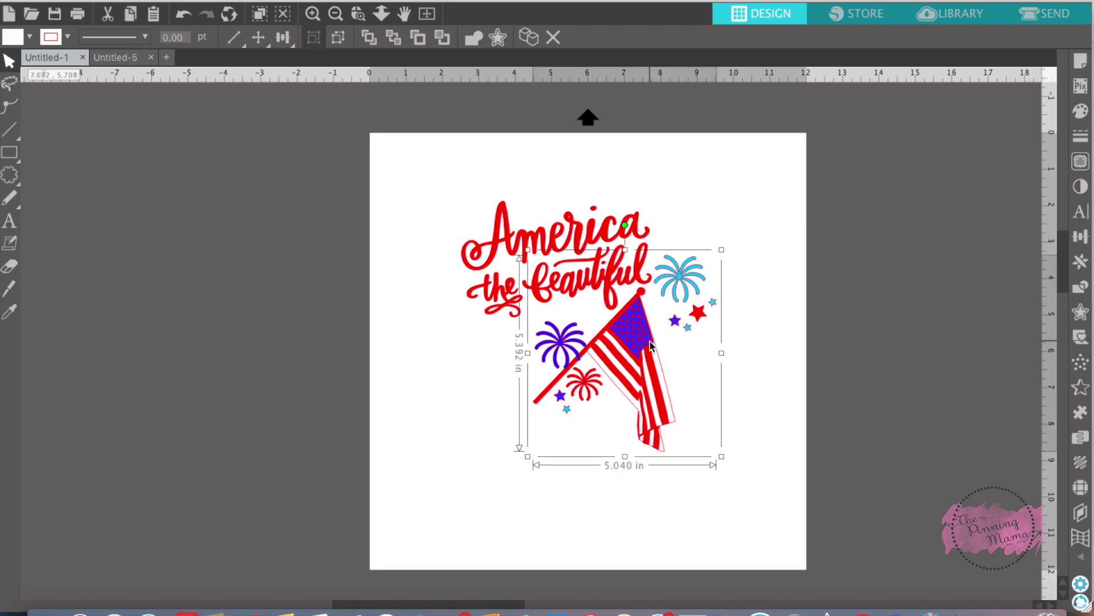
pyautogui.click(853, 303)
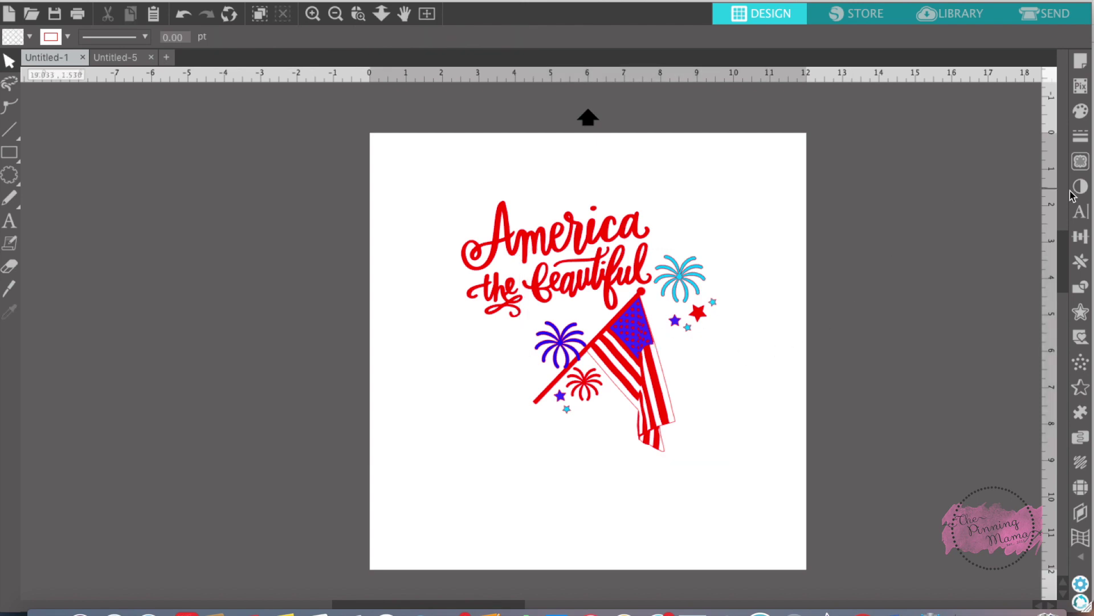
pyautogui.click(1081, 236)
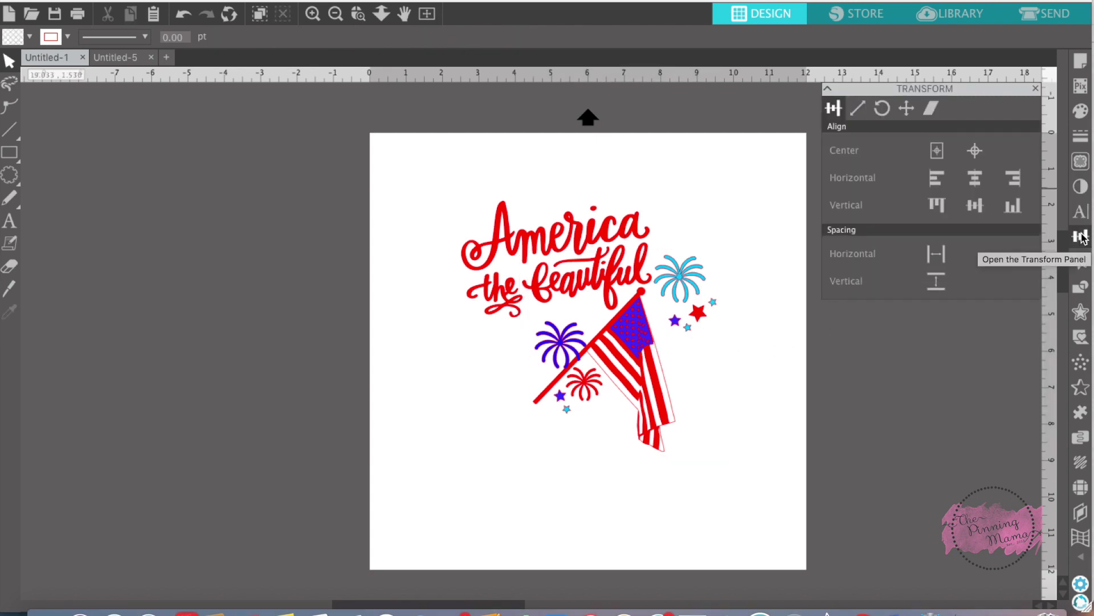
pyautogui.click(883, 108)
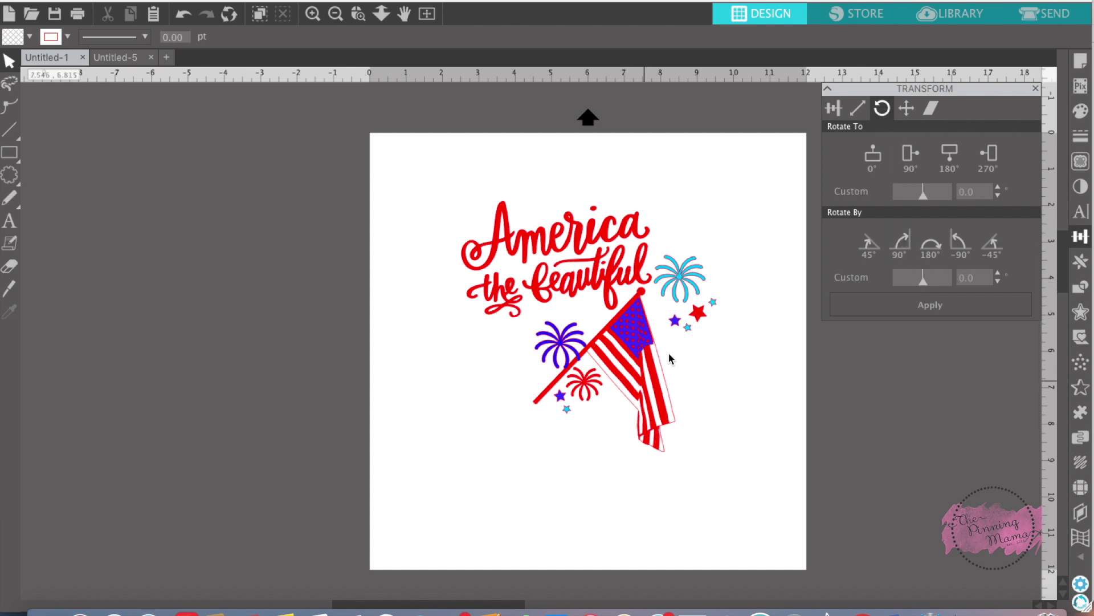
# - Move the America the Beautiful lettering to the page's top-left corner
pyautogui.click(631, 316)
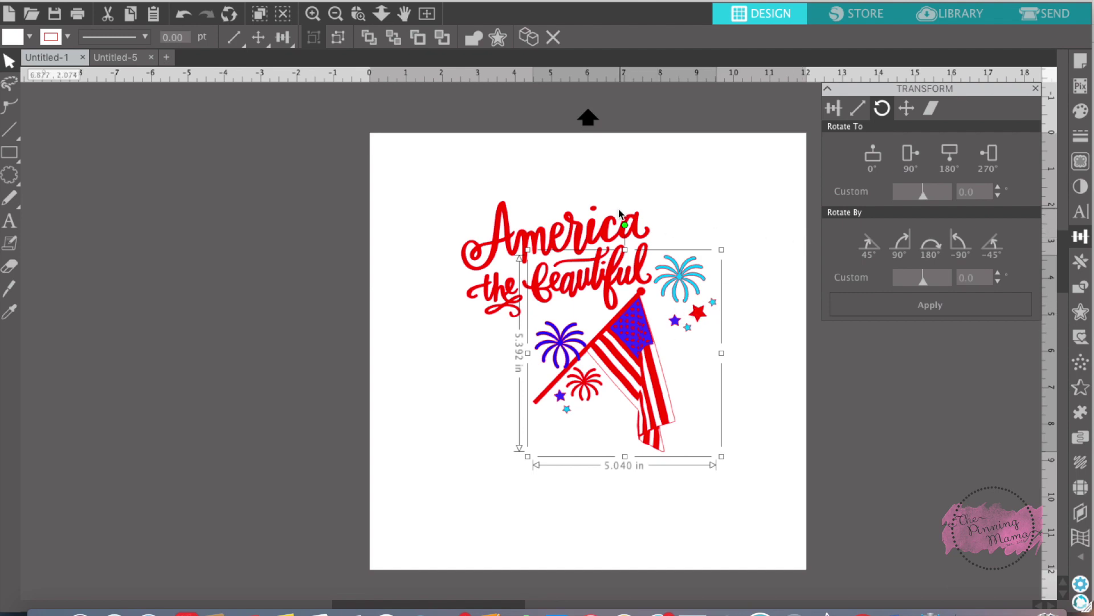
pyautogui.moveTo(614, 248); pyautogui.dragTo(543, 190)
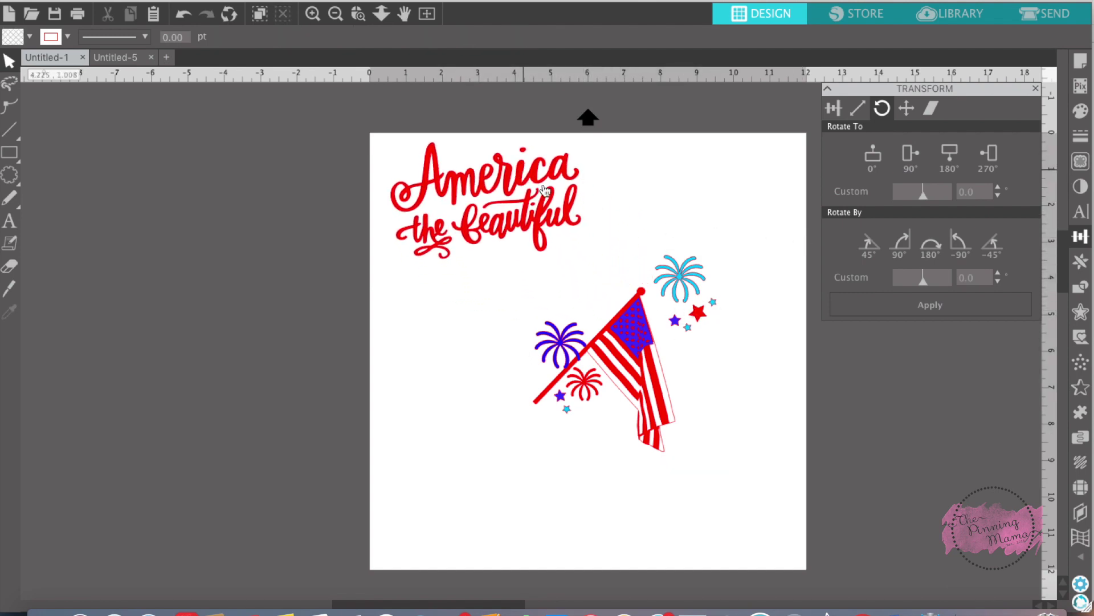
pyautogui.click(644, 319)
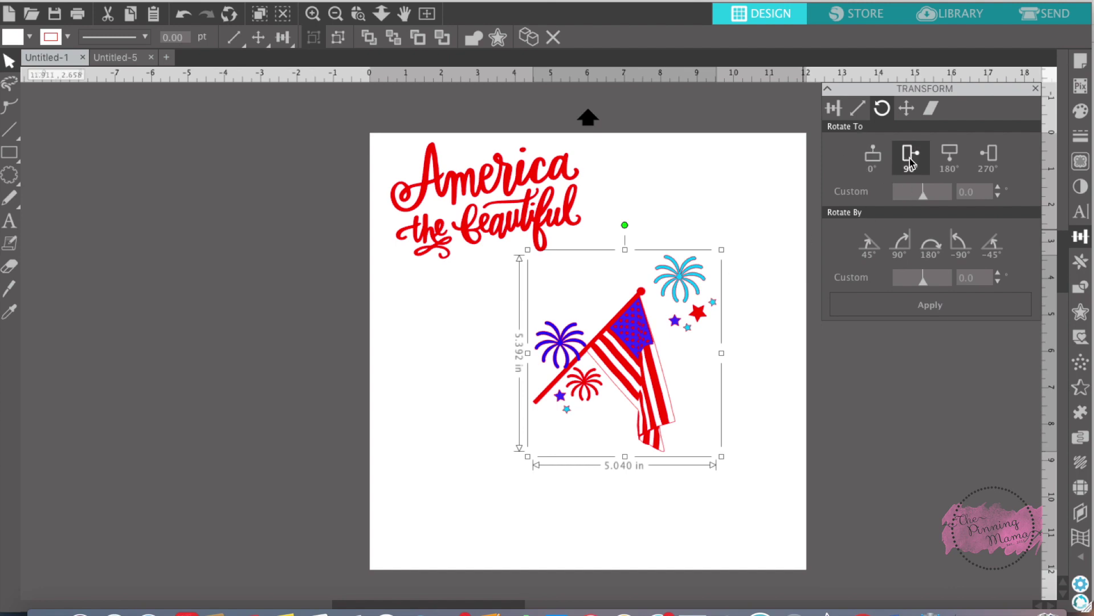
# - Try Rotate To 90°, 180° and 270° on the flag group, then return it to 0°
pyautogui.click(910, 162)
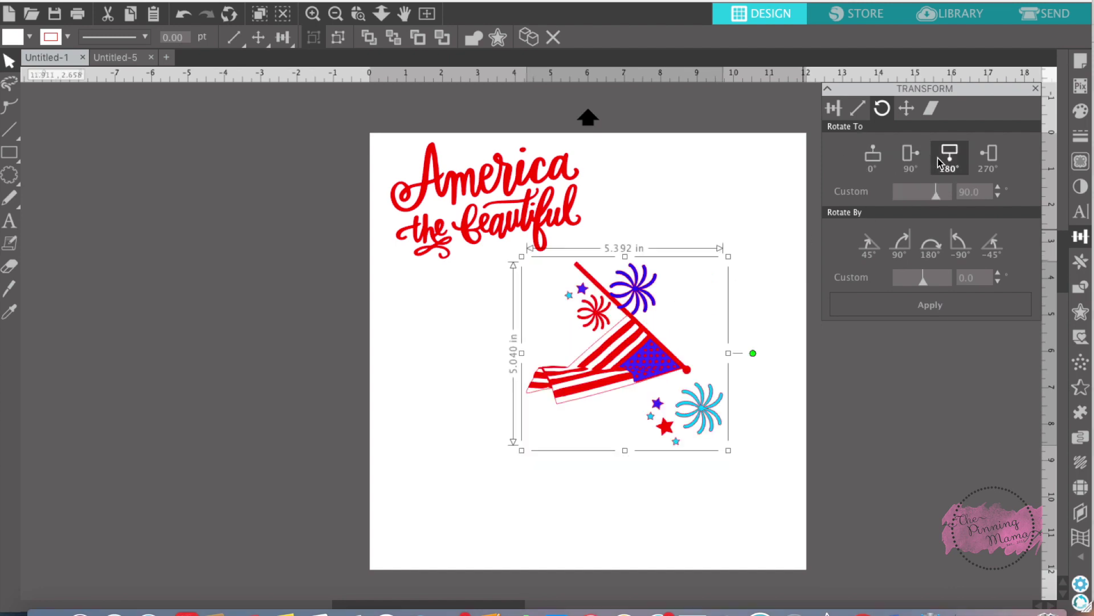
pyautogui.click(942, 159)
pyautogui.click(989, 161)
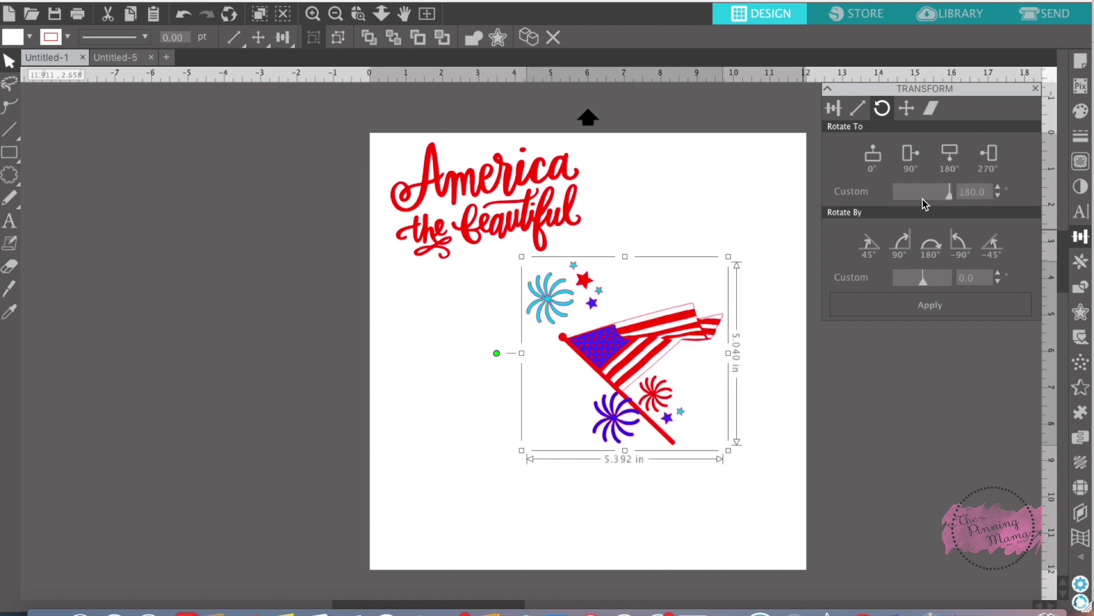
pyautogui.click(870, 167)
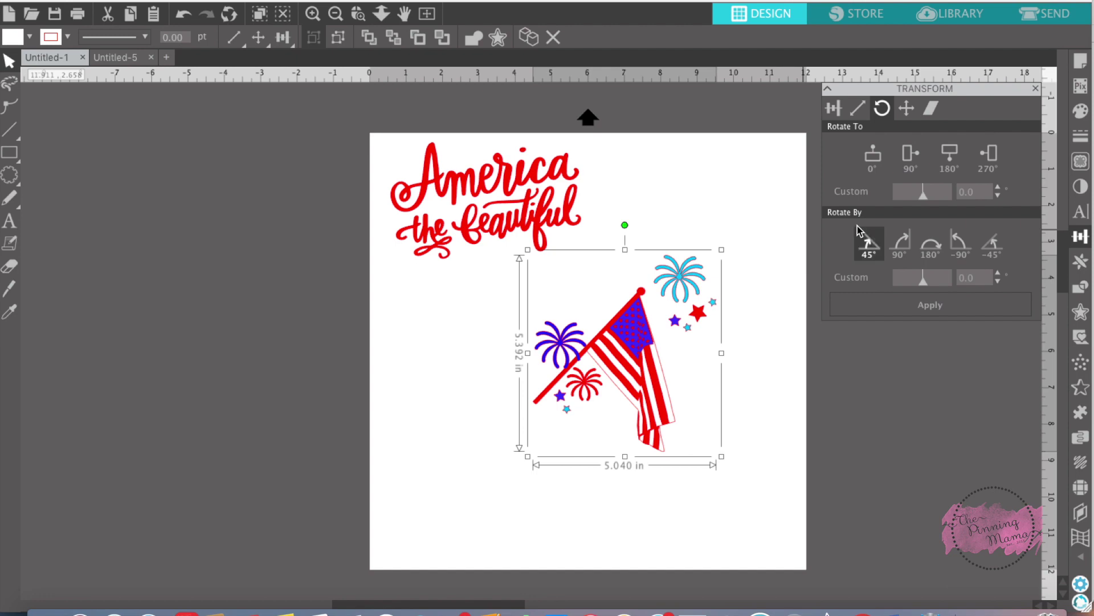
# - Rotate the flag group by 45°, 90°, 180°, then -90° twice, and reset it to 0°
pyautogui.click(869, 255)
pyautogui.click(898, 250)
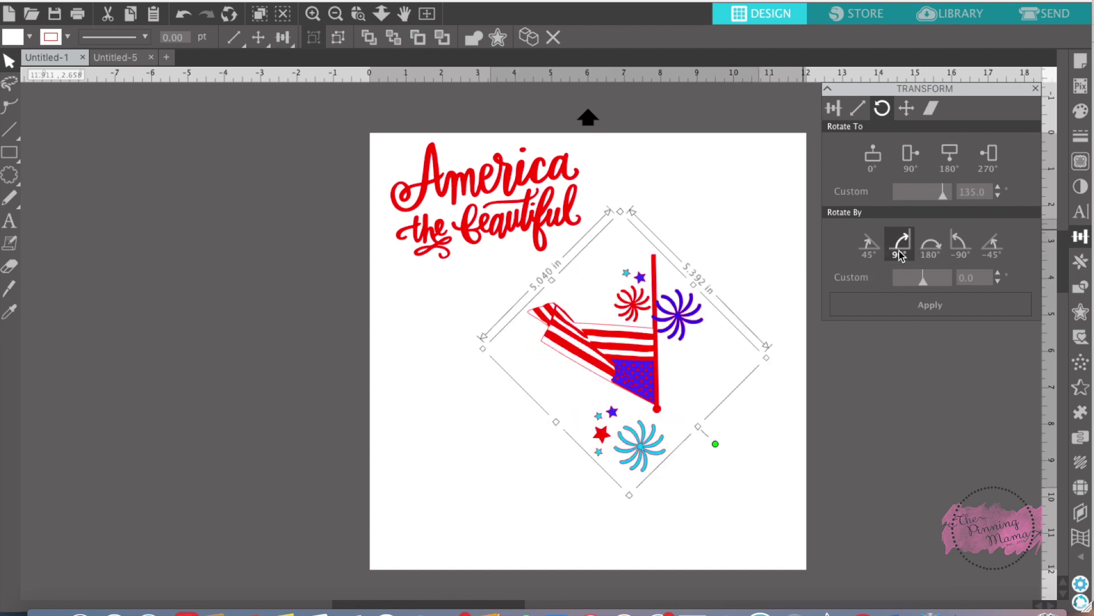
pyautogui.click(932, 245)
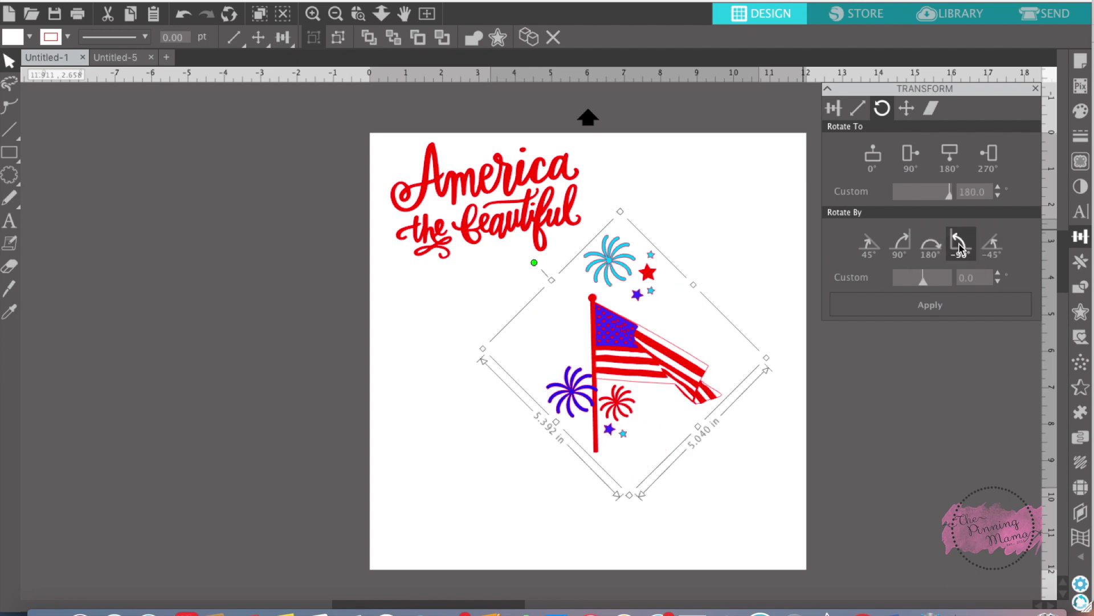
pyautogui.click(960, 247)
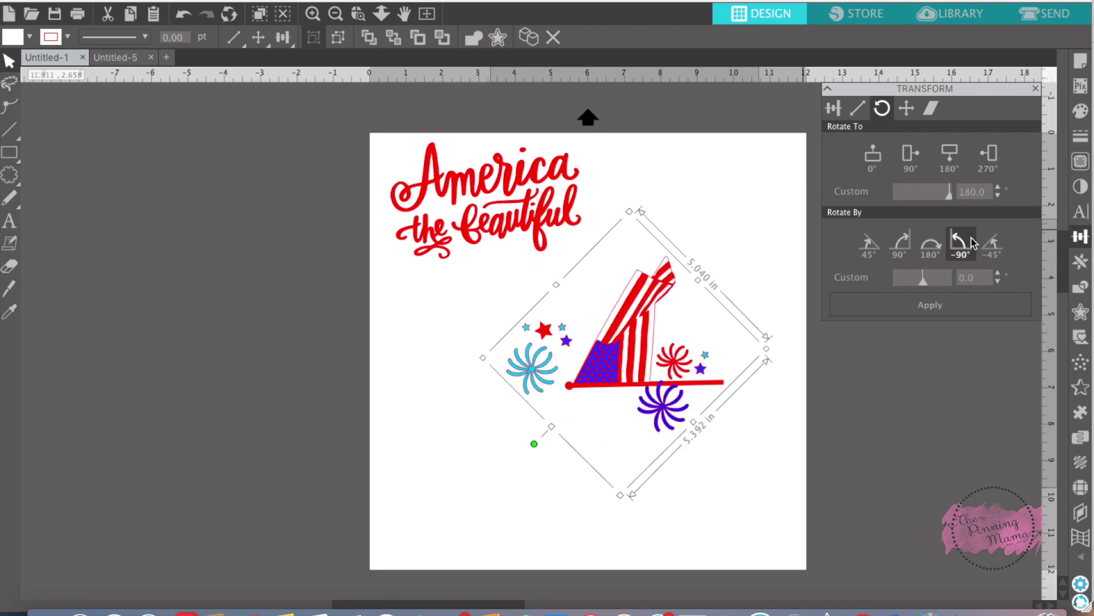
pyautogui.click(973, 243)
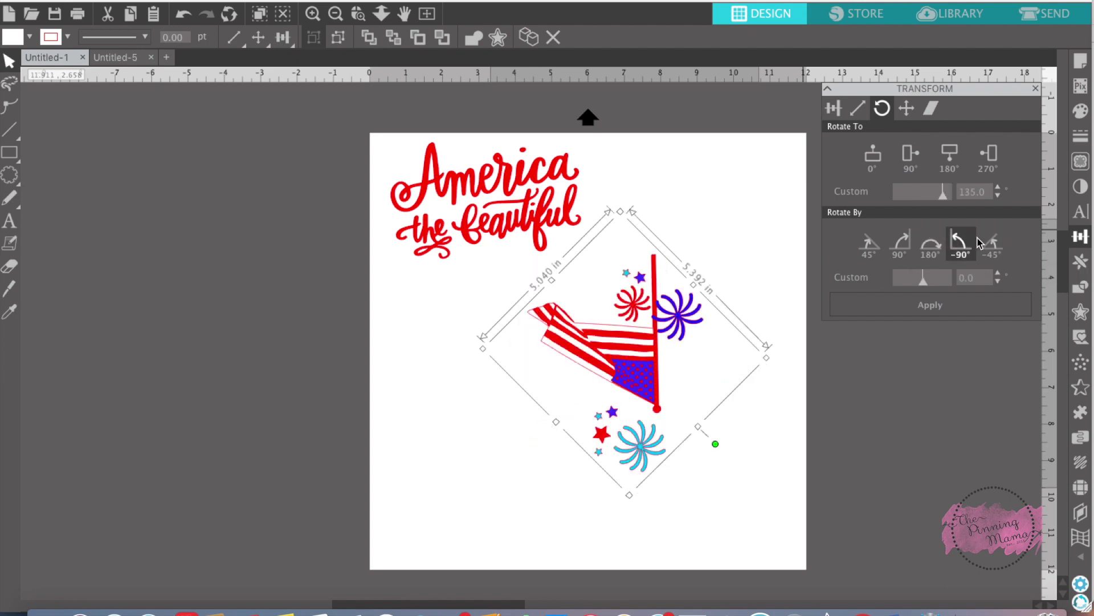
pyautogui.click(873, 159)
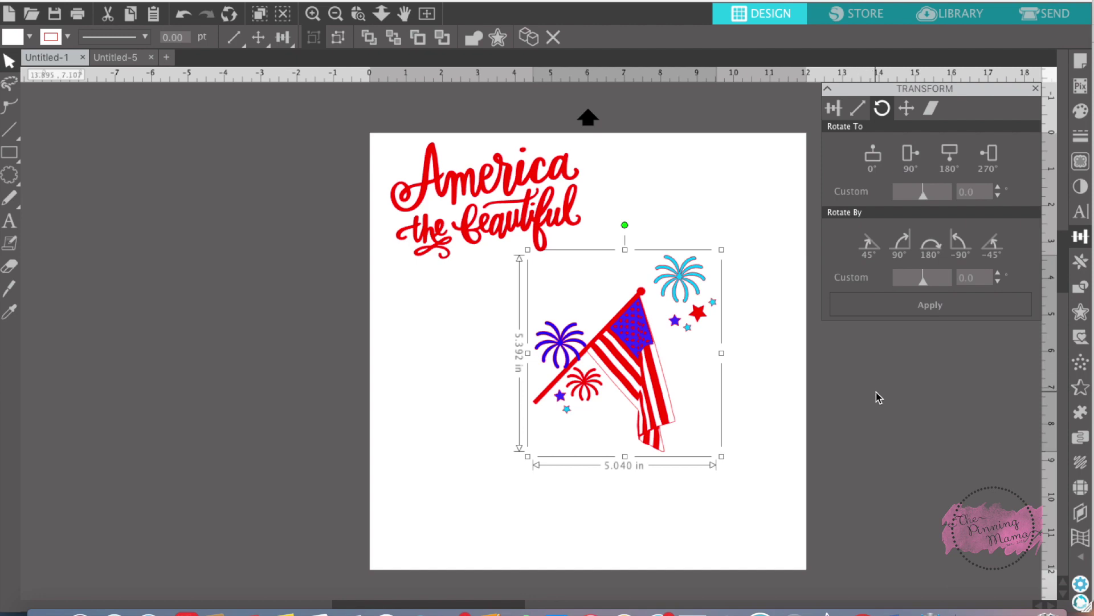
# - Move the lettering back near the flag and tilt it 45° clockwise
pyautogui.click(544, 214)
pyautogui.moveTo(544, 214); pyautogui.dragTo(583, 274)
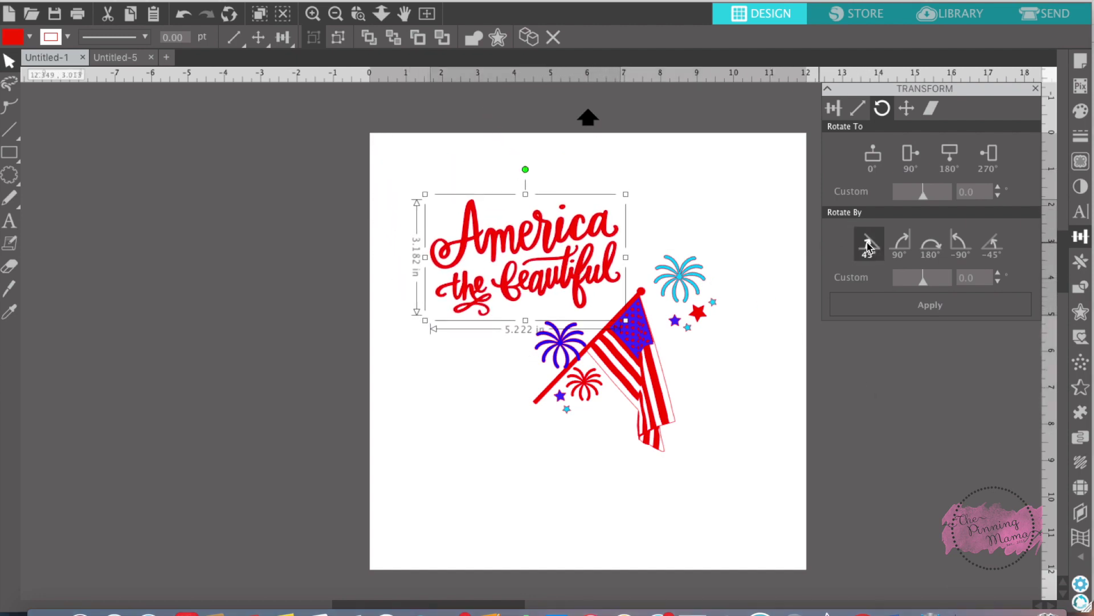
pyautogui.click(869, 246)
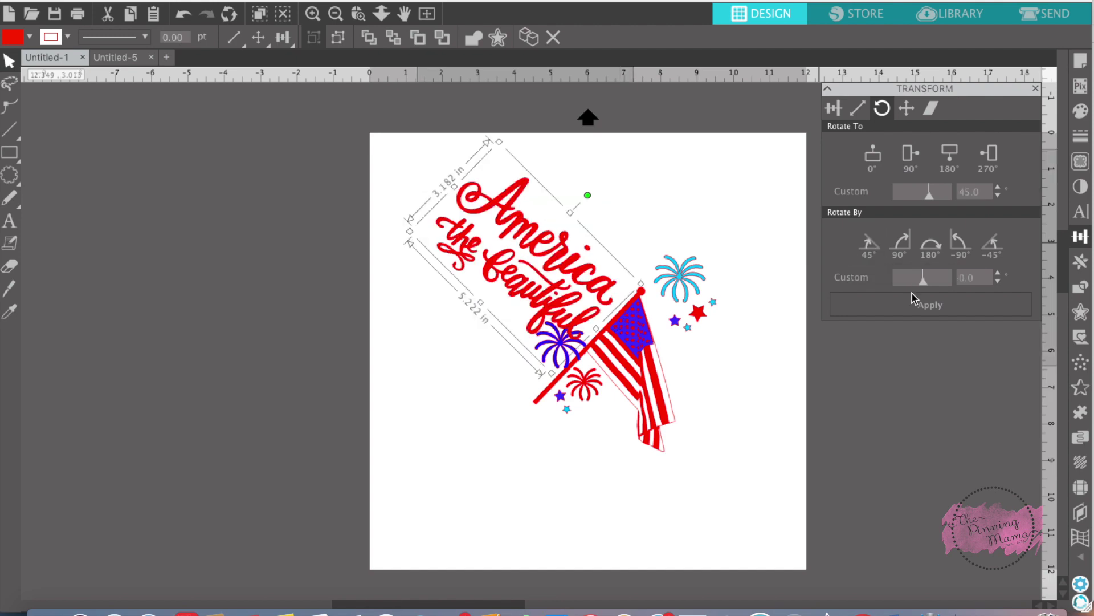
pyautogui.moveTo(583, 273); pyautogui.dragTo(592, 253)
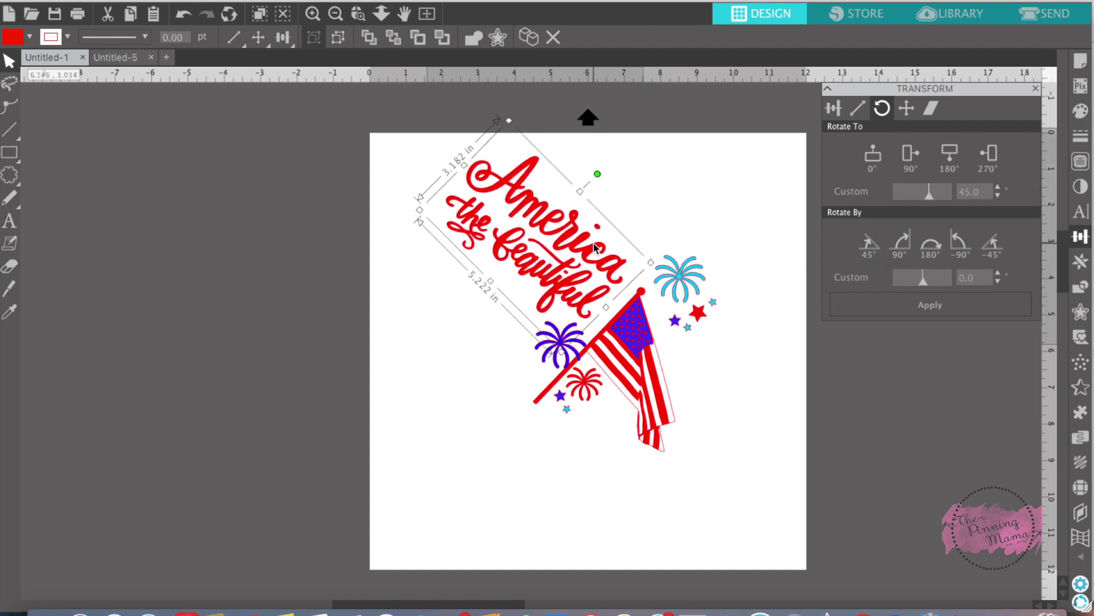
# - Rotate the lettering another 90°, reset it to 0°, and settle it just above the flag
pyautogui.click(899, 246)
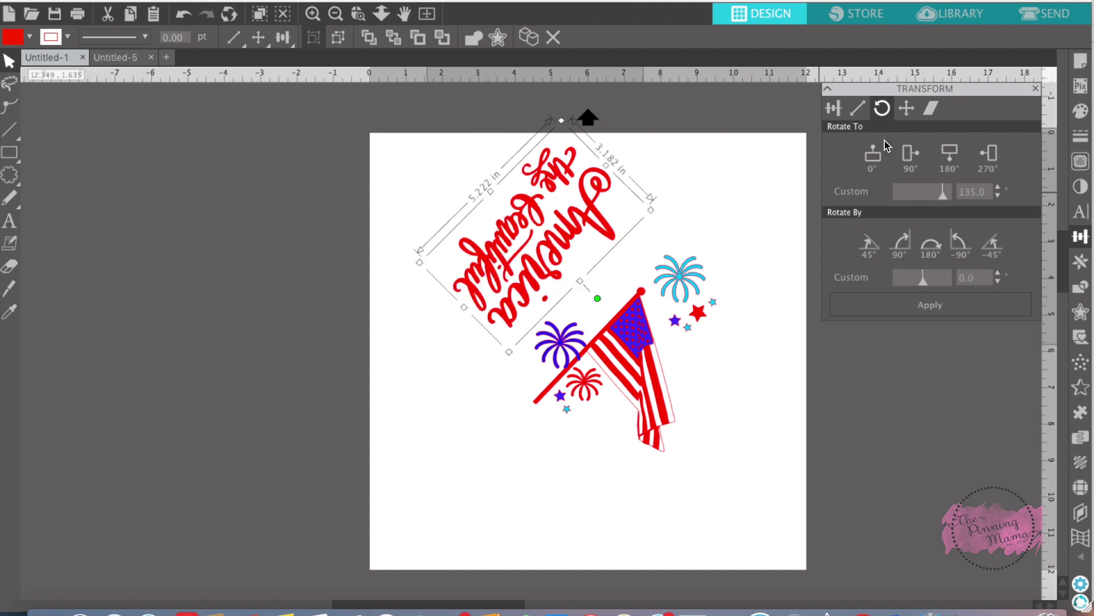
pyautogui.click(877, 157)
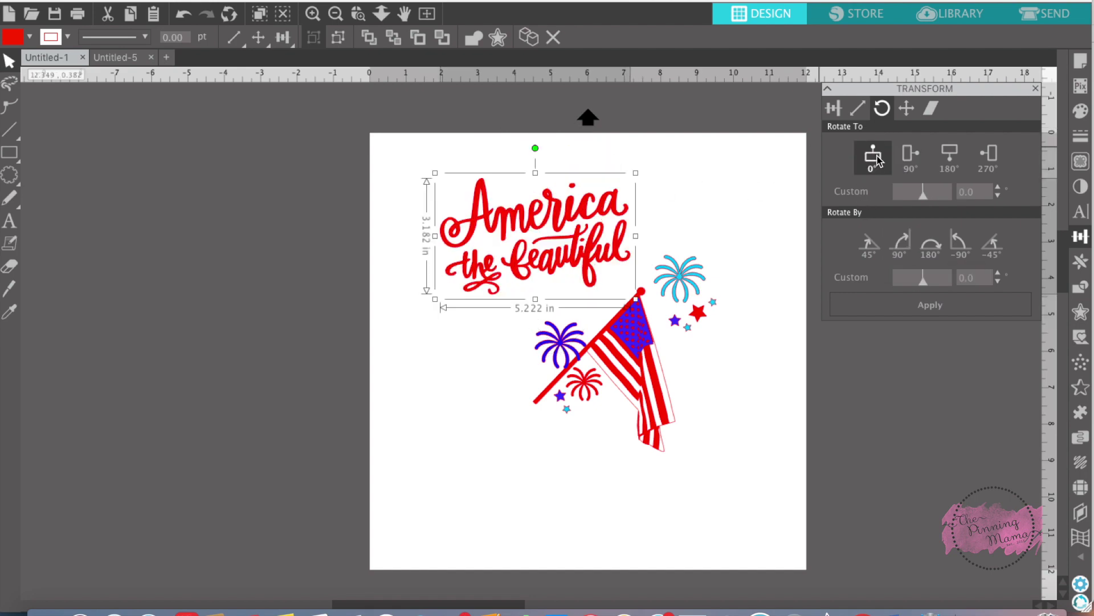
pyautogui.moveTo(596, 241); pyautogui.dragTo(592, 265)
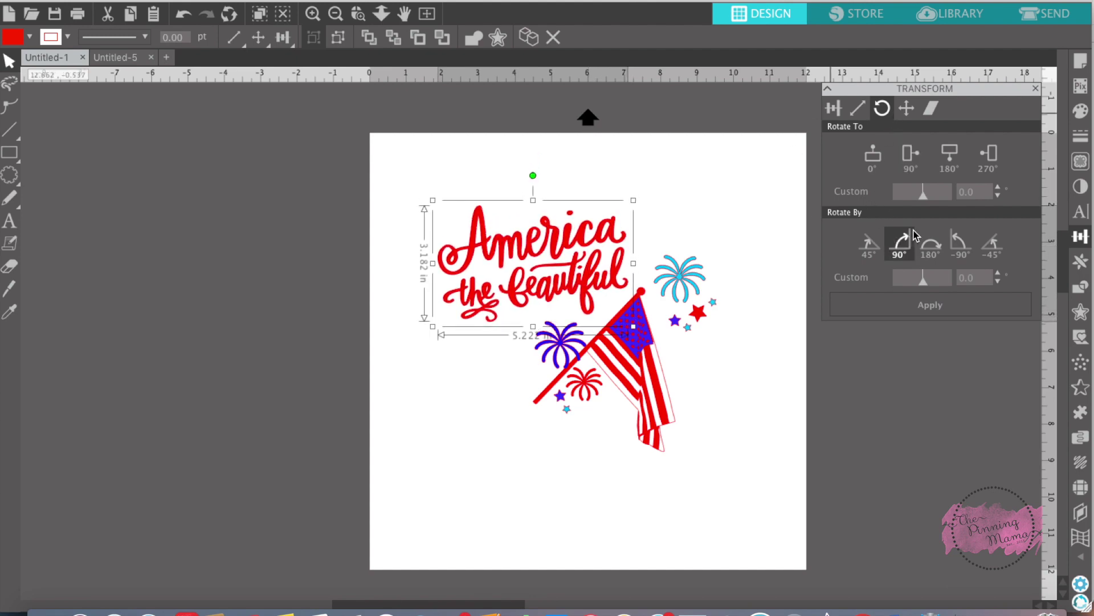
pyautogui.click(633, 348)
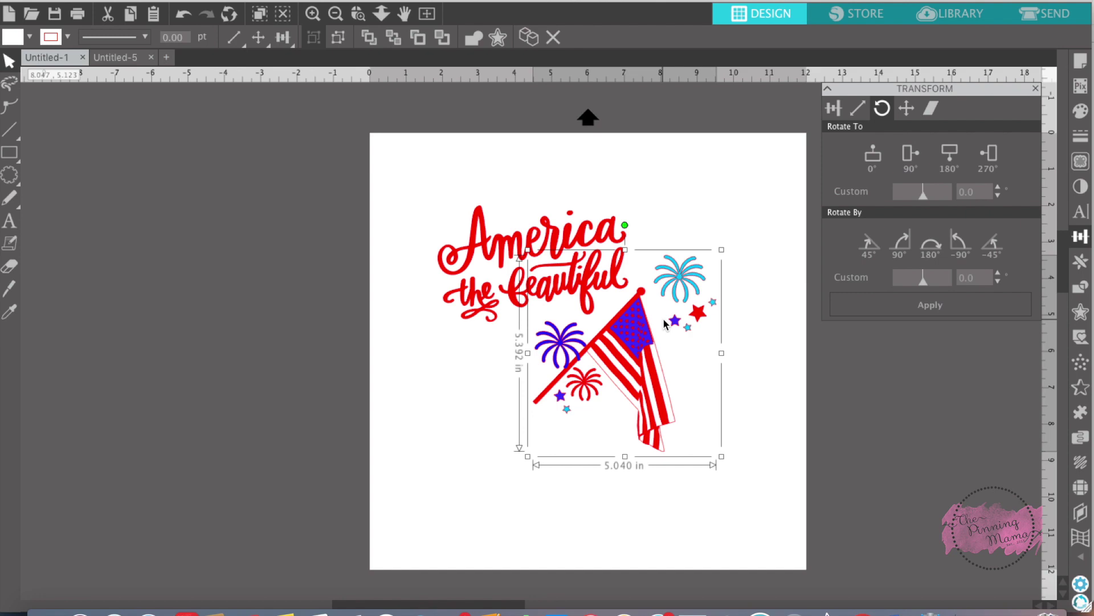
pyautogui.click(579, 281)
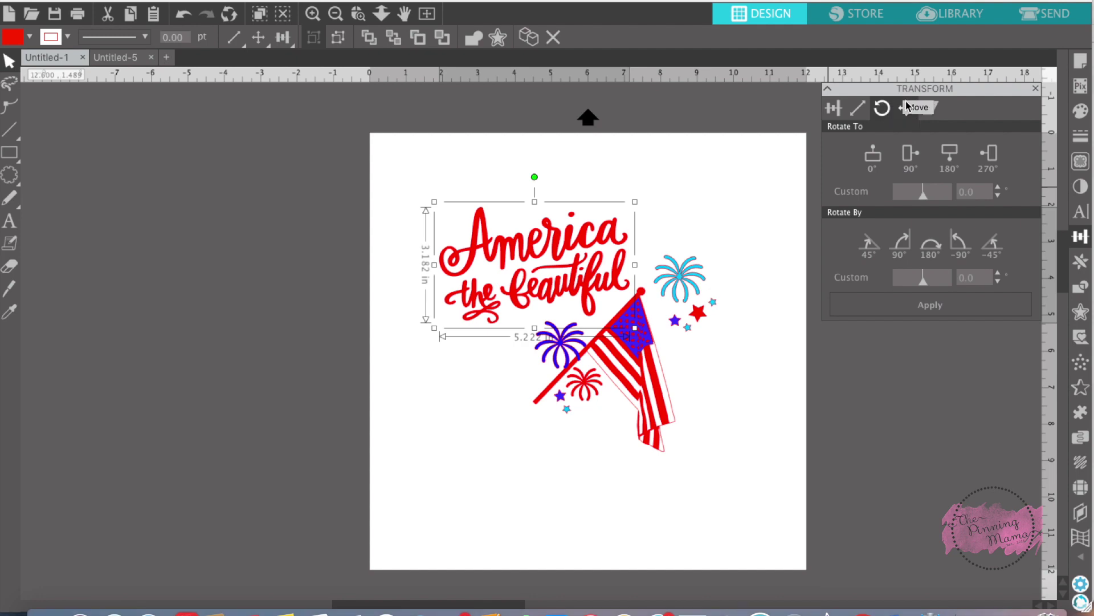
# - On the Move tab, try moving the lettering to 24.000 in from the left-middle reference, then undo
pyautogui.click(907, 107)
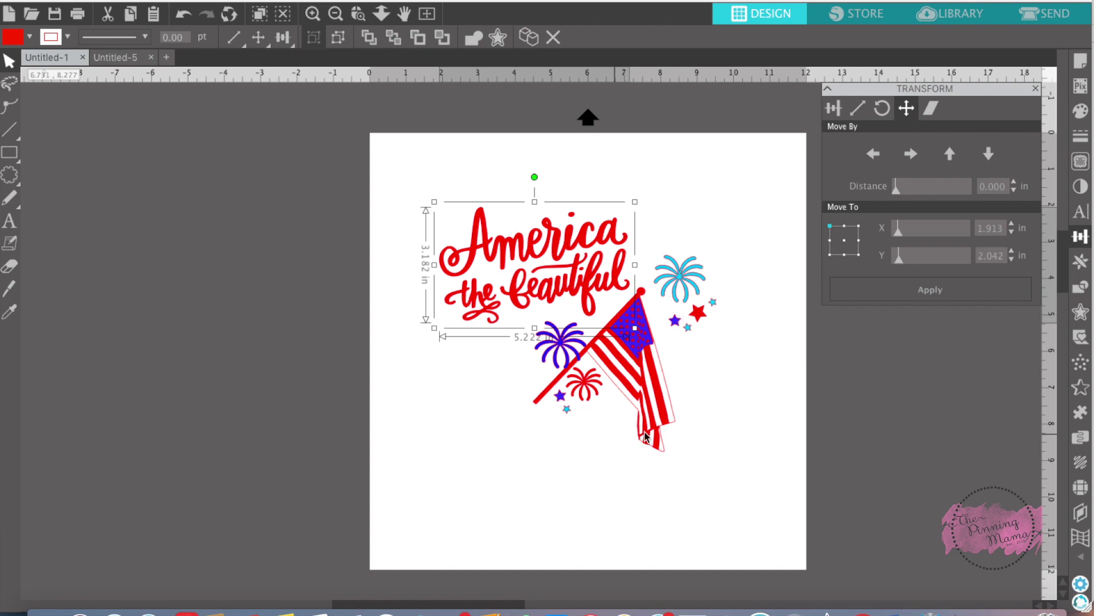
pyautogui.click(845, 226)
pyautogui.click(663, 304)
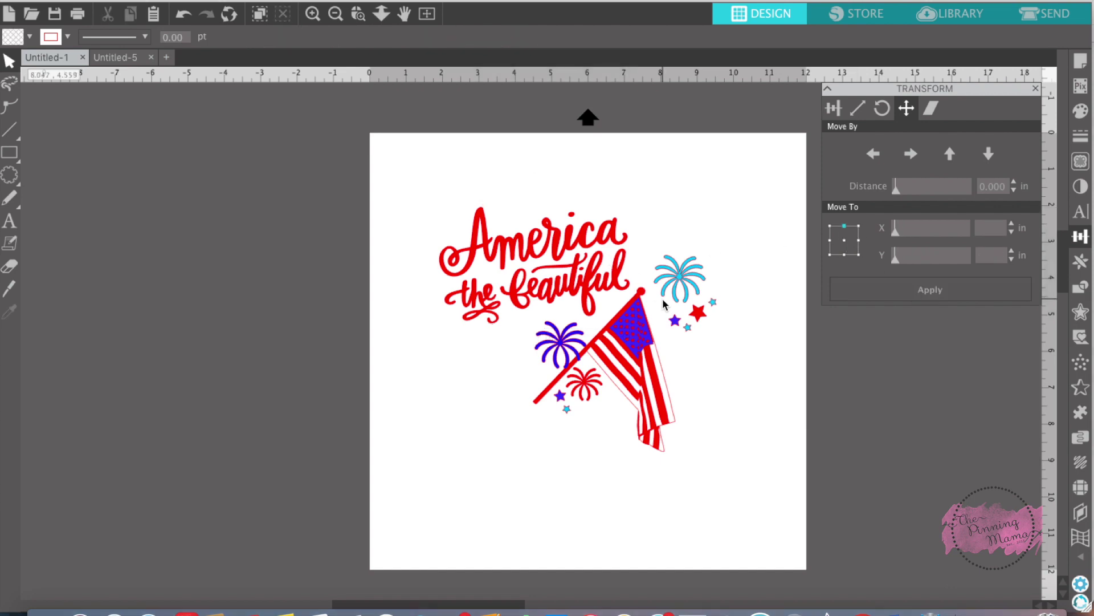
pyautogui.click(477, 240)
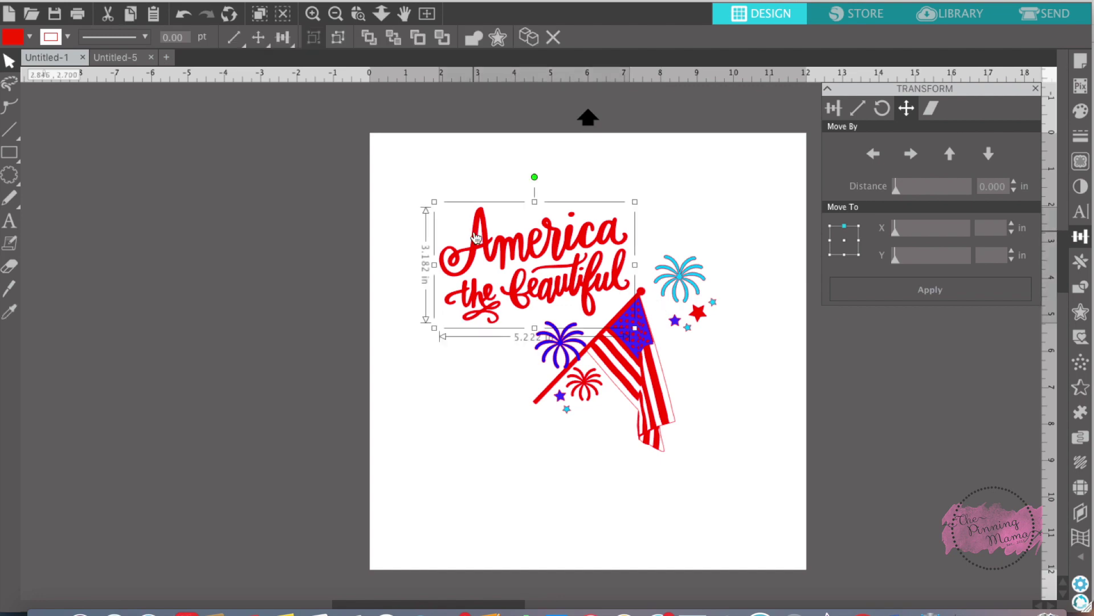
pyautogui.click(830, 241)
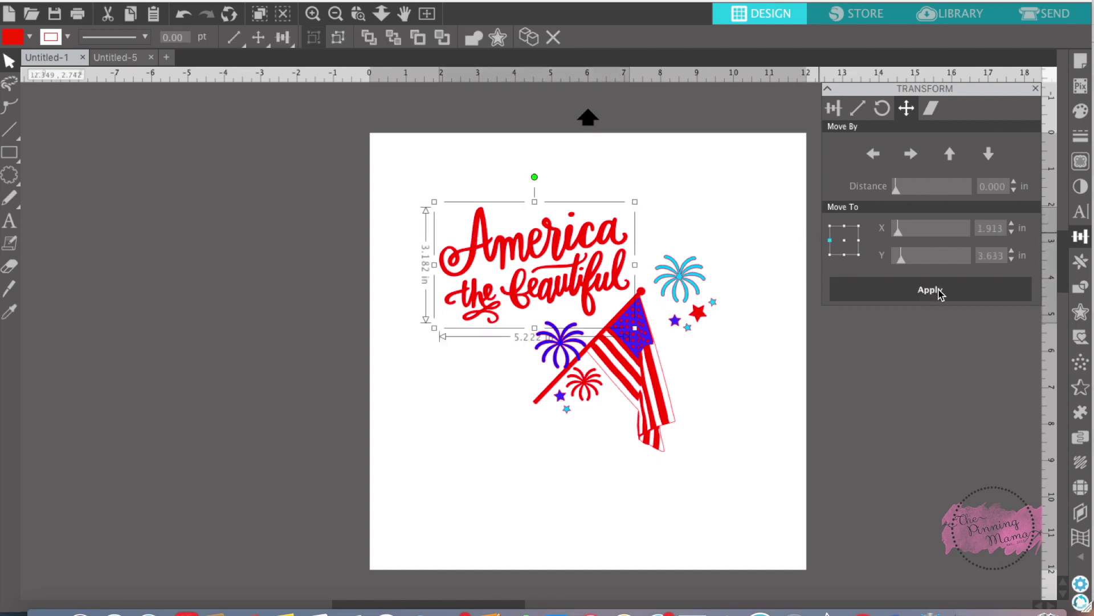
pyautogui.moveTo(898, 233); pyautogui.dragTo(924, 258)
pyautogui.click(927, 288)
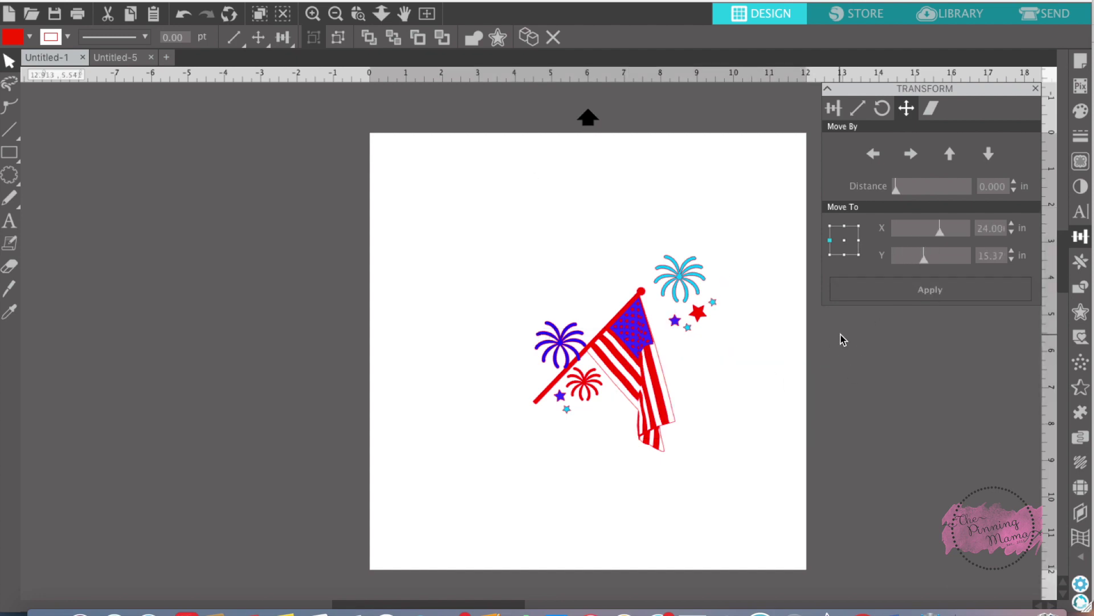
pyautogui.press('super+z')
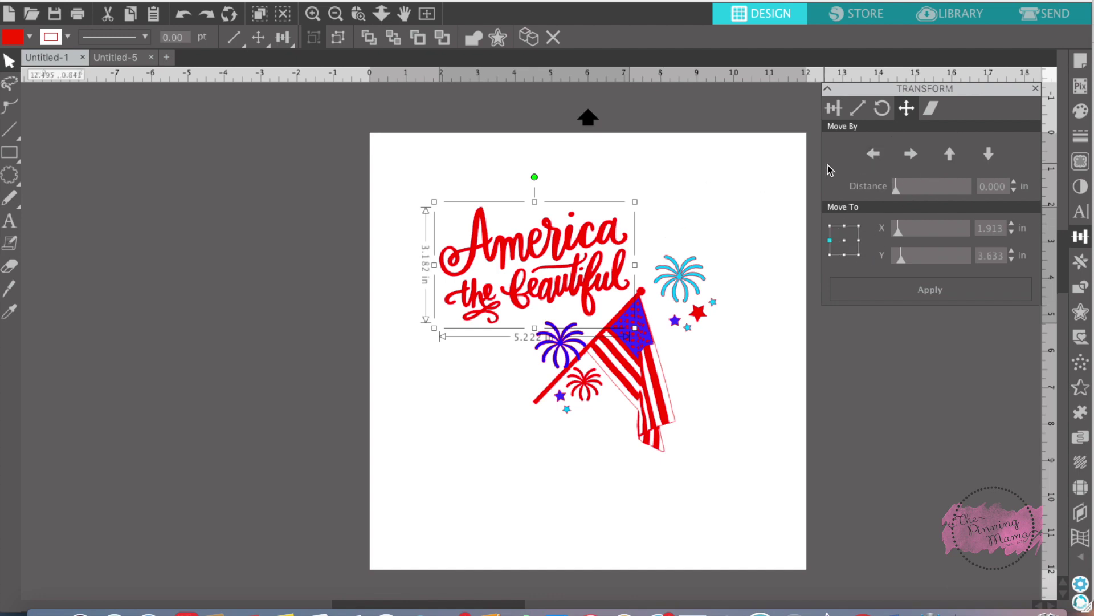
# - Nudge the lettering two steps left, right, up and down, returning it to its start
pyautogui.click(874, 155)
pyautogui.click(873, 155)
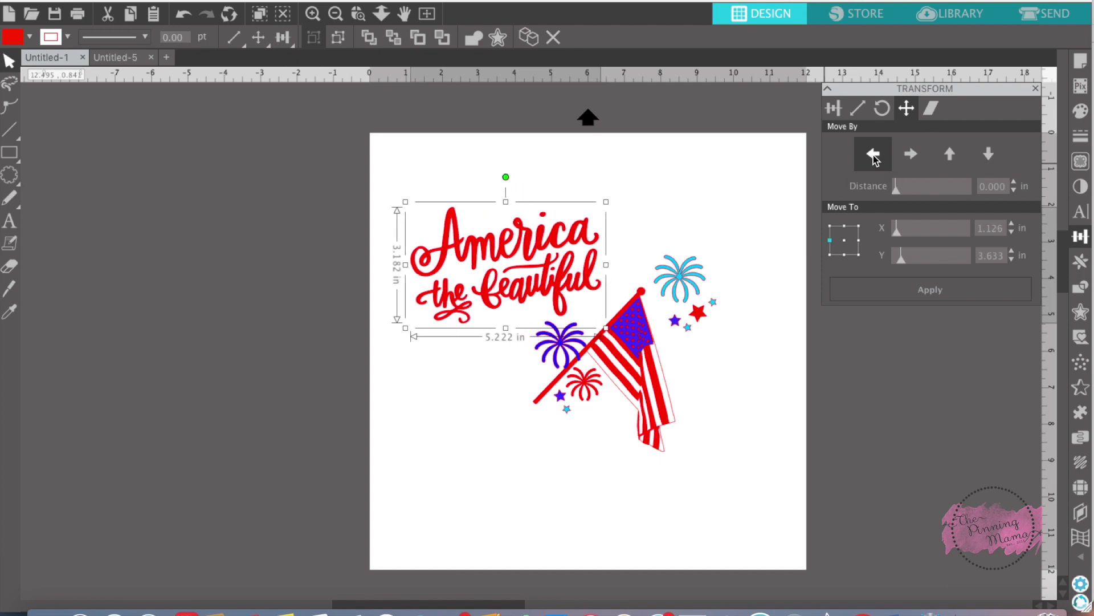
pyautogui.click(911, 154)
pyautogui.click(911, 154)
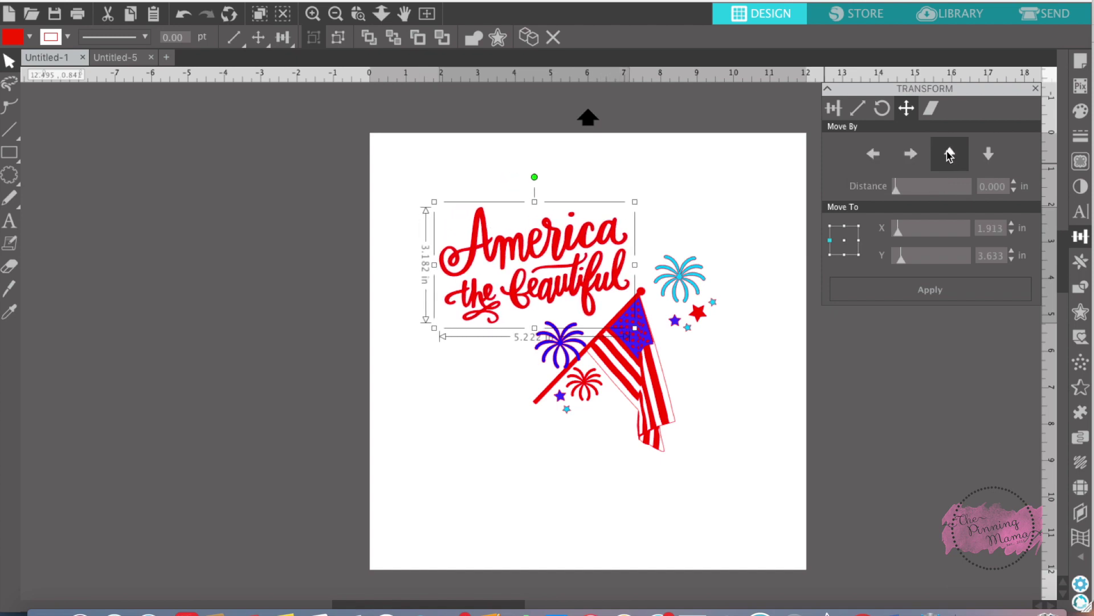
pyautogui.click(948, 153)
pyautogui.click(948, 153)
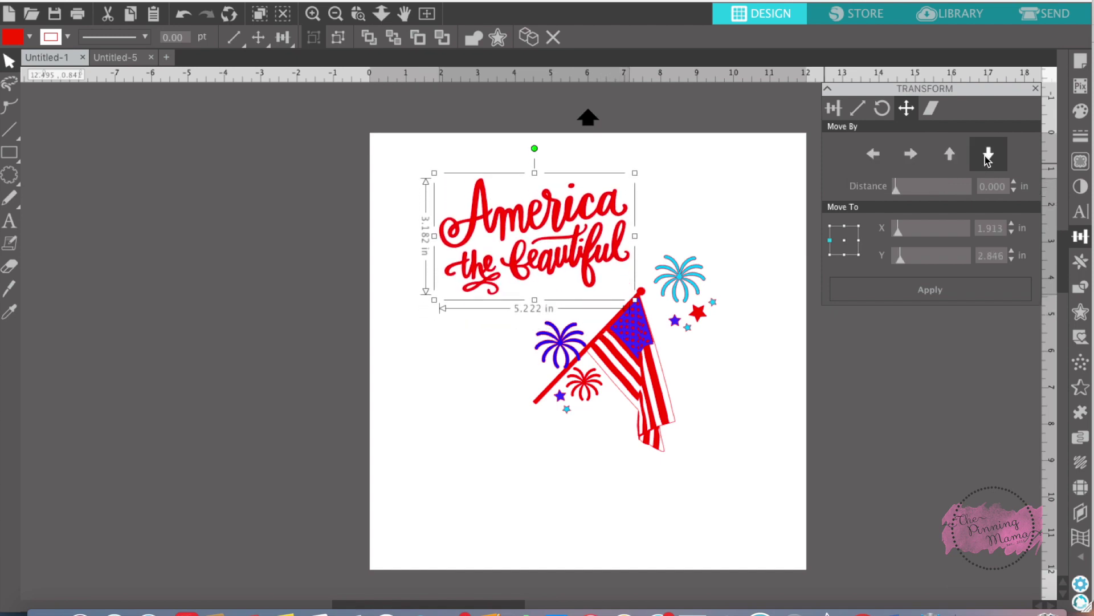
pyautogui.click(987, 155)
pyautogui.click(988, 155)
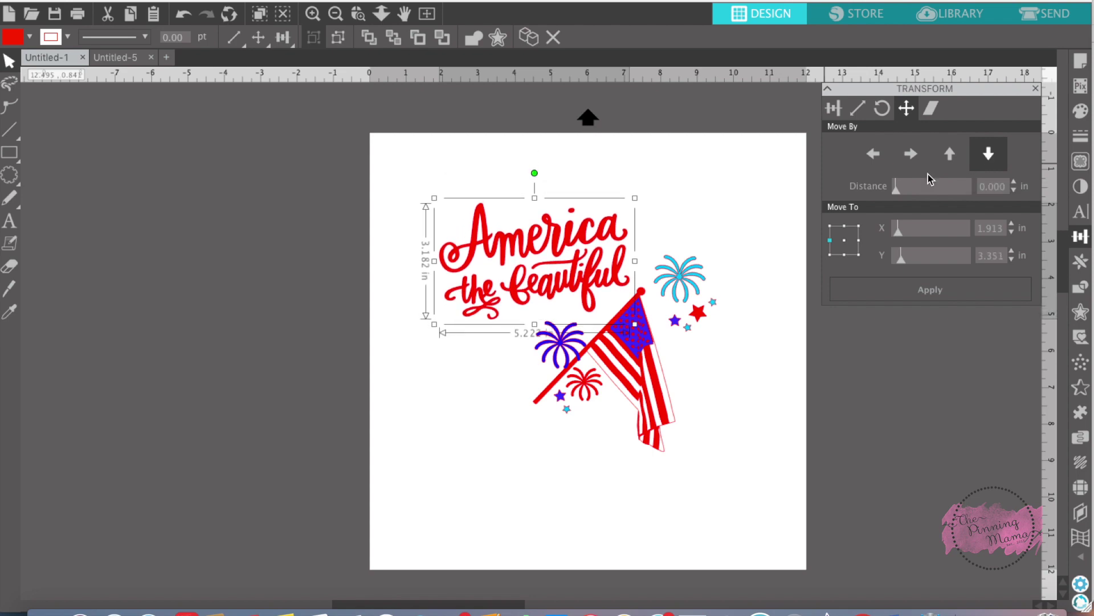
# - Reselect the lettering and nudge it up one step and back down
pyautogui.click(619, 268)
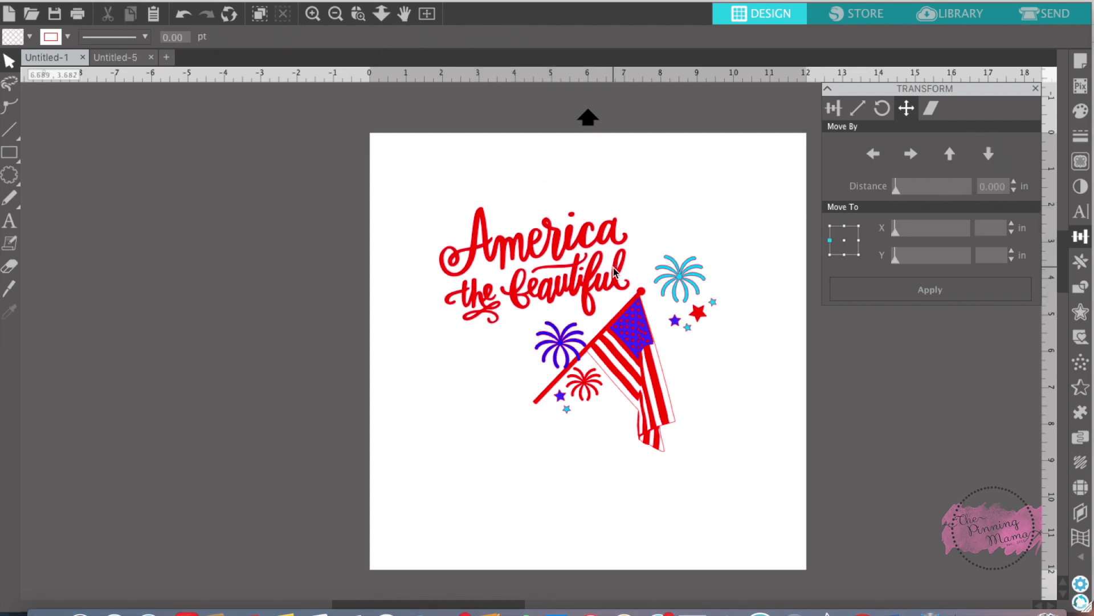
pyautogui.click(568, 290)
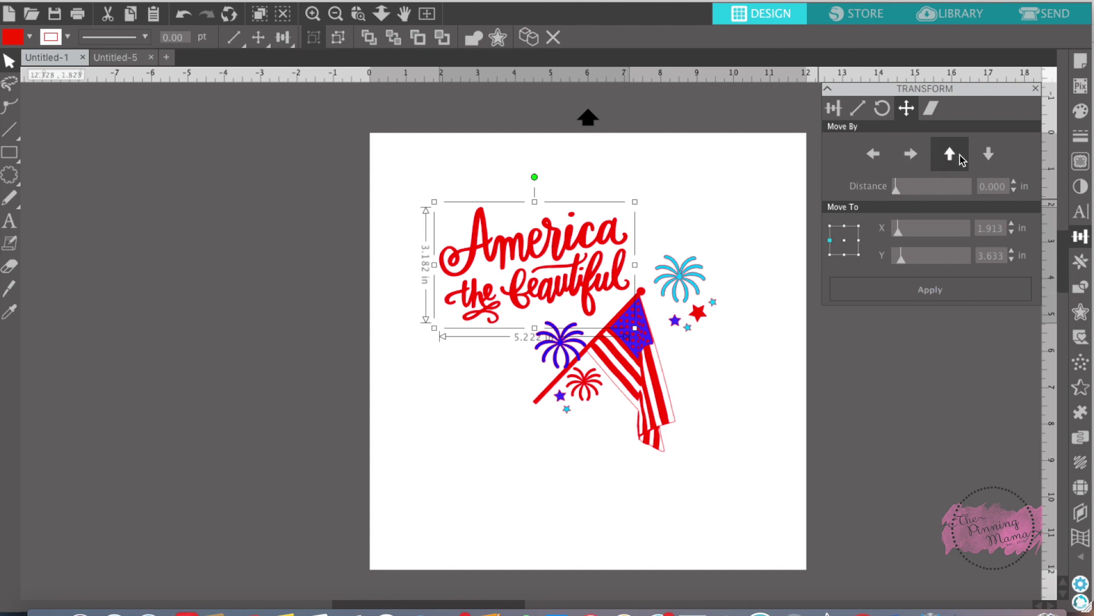
pyautogui.click(952, 158)
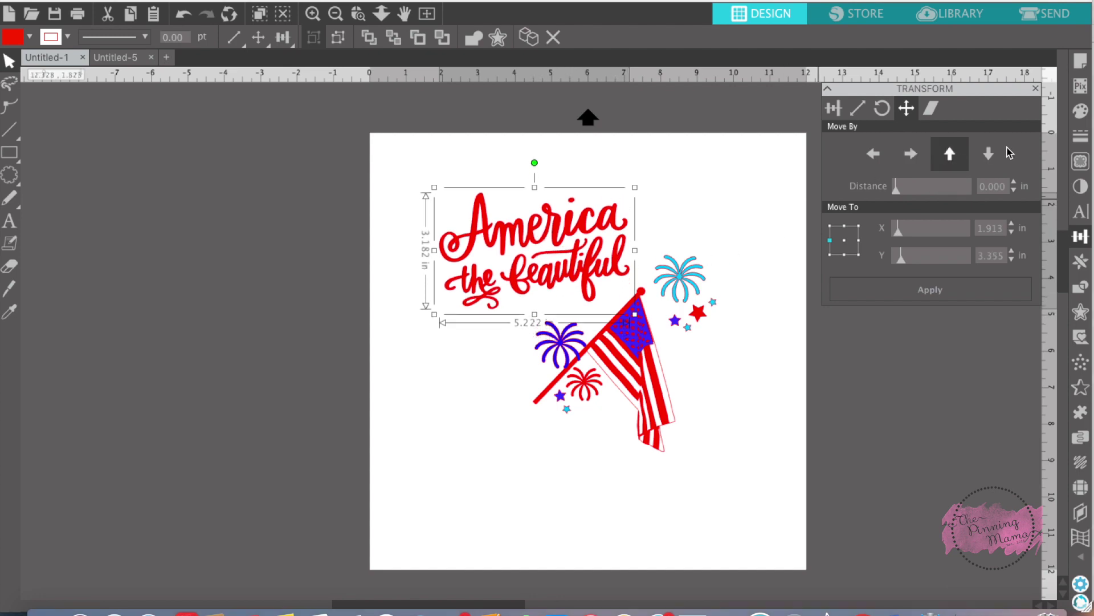
pyautogui.click(988, 154)
pyautogui.click(688, 288)
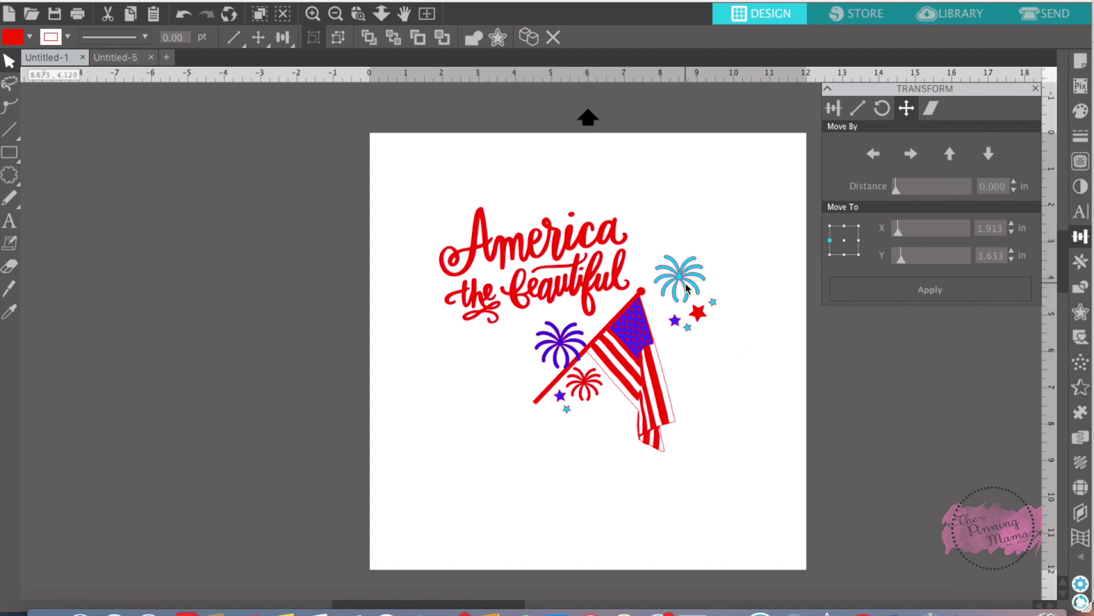
pyautogui.click(635, 345)
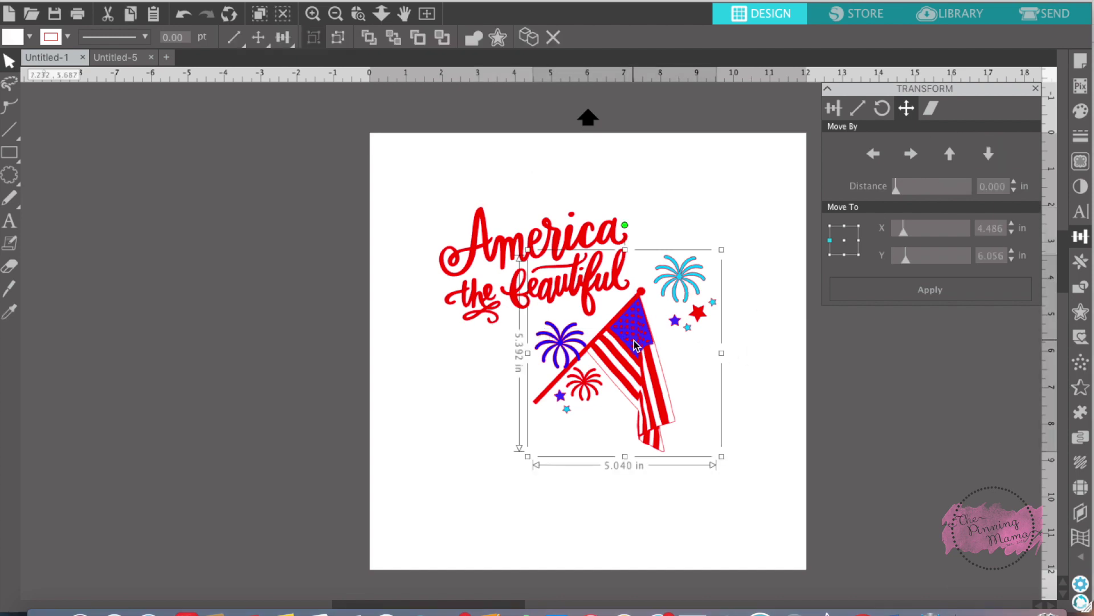
# - Nudge the flag group down one step and drag the lettering slightly down-left to X 1.704, Y 4.009 in
pyautogui.click(989, 155)
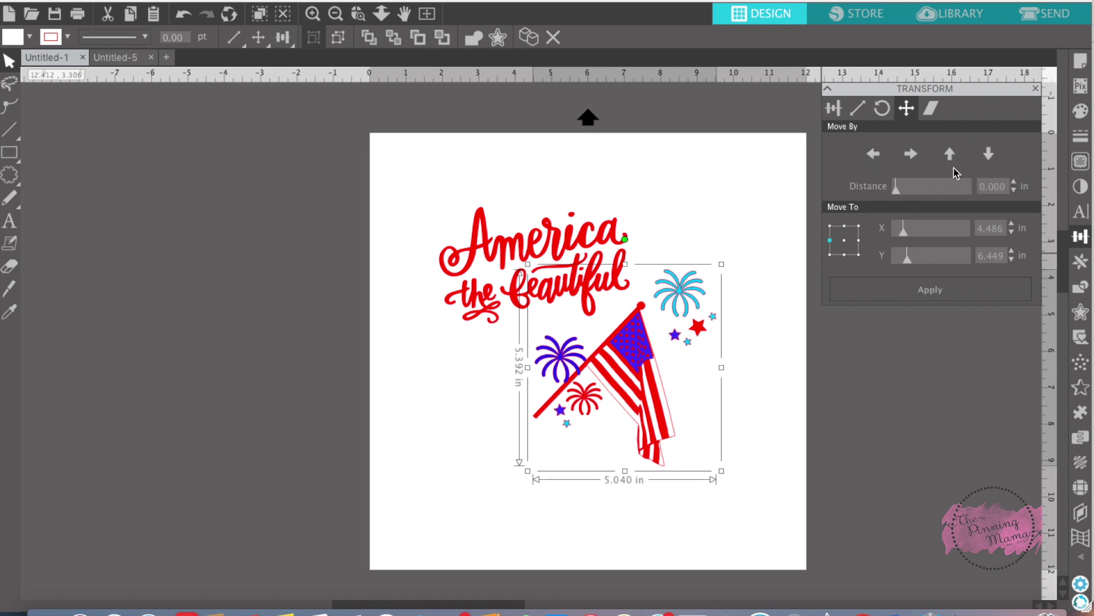
pyautogui.click(605, 278)
pyautogui.moveTo(595, 281); pyautogui.dragTo(589, 292)
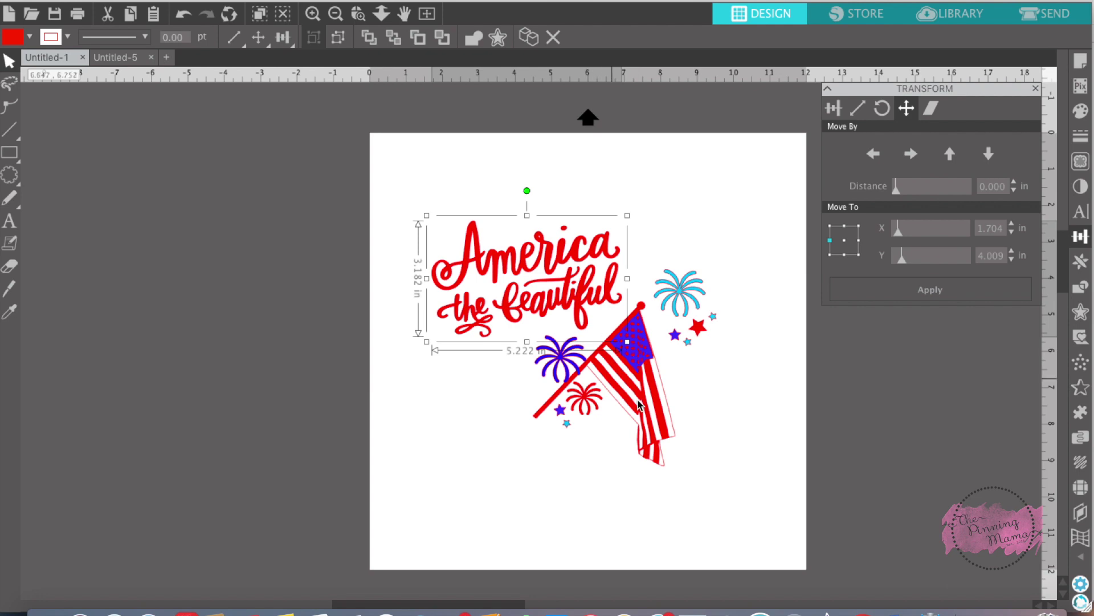
# - Drag the lettering up-right, nudge it right, left and up twice, then fine-tune to X 1.829, Y 3.699 in
pyautogui.click(649, 363)
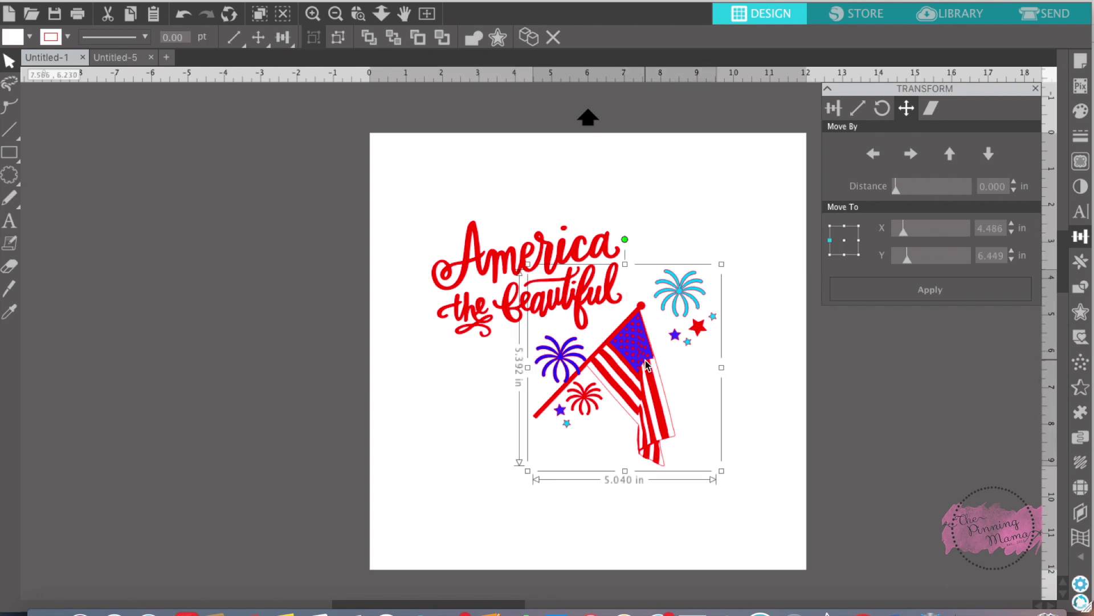
pyautogui.click(596, 245)
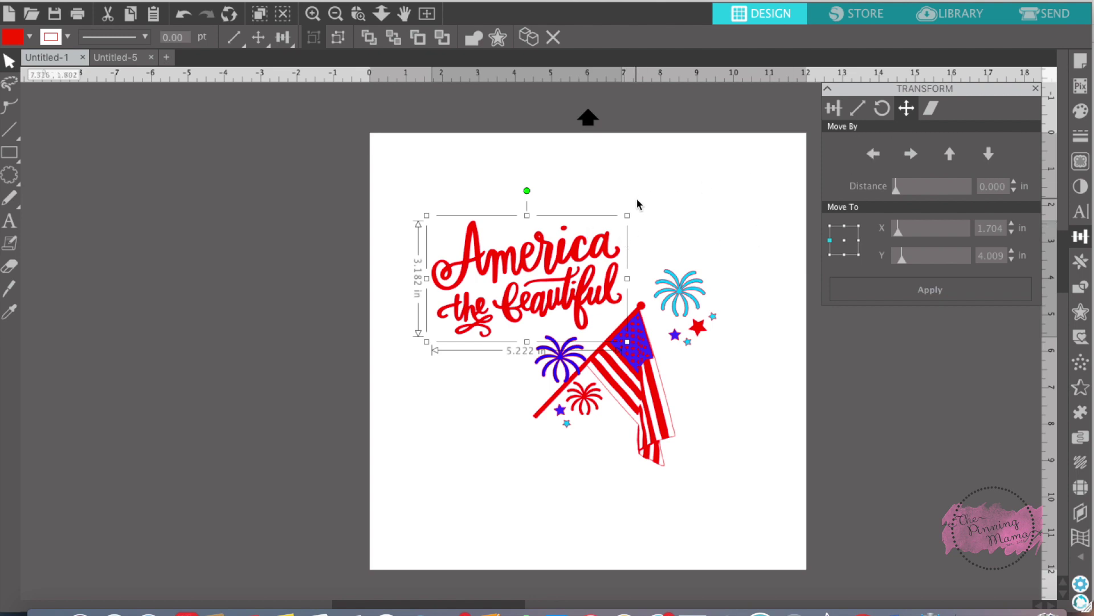
pyautogui.moveTo(550, 255)
pyautogui.mouseDown()
pyautogui.moveTo(569, 241)
pyautogui.moveTo(546, 241)
pyautogui.moveTo(556, 256)
pyautogui.mouseUp()
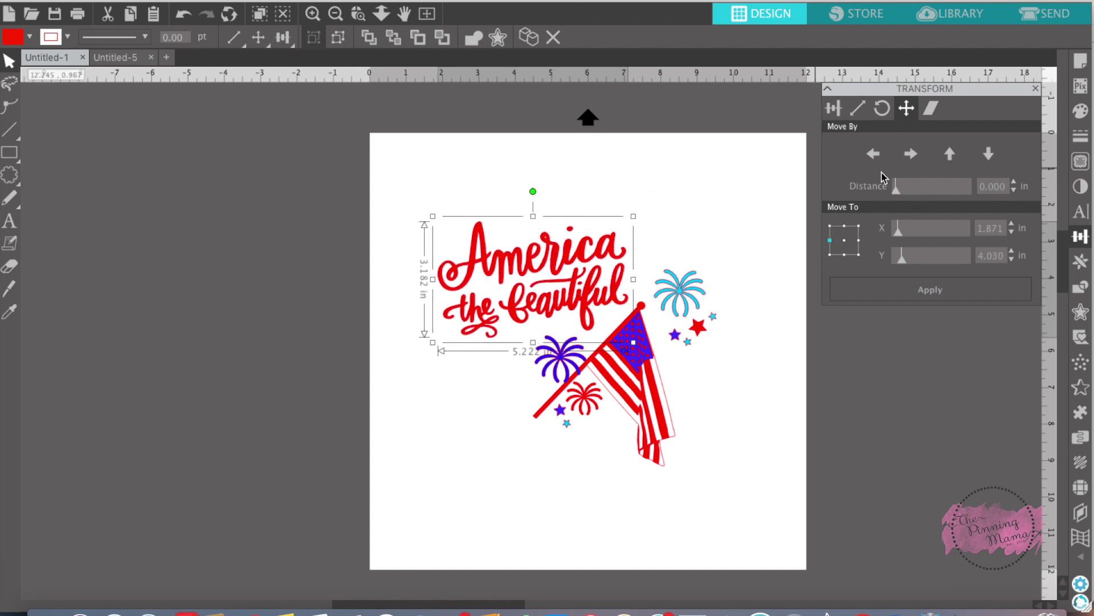
pyautogui.click(910, 153)
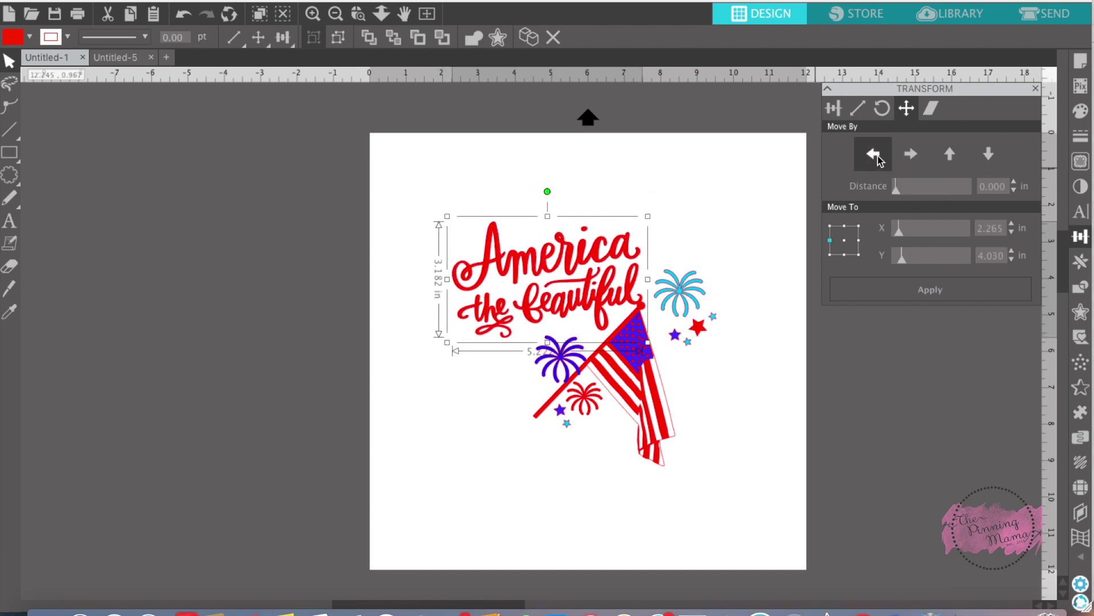
pyautogui.click(877, 156)
pyautogui.click(946, 152)
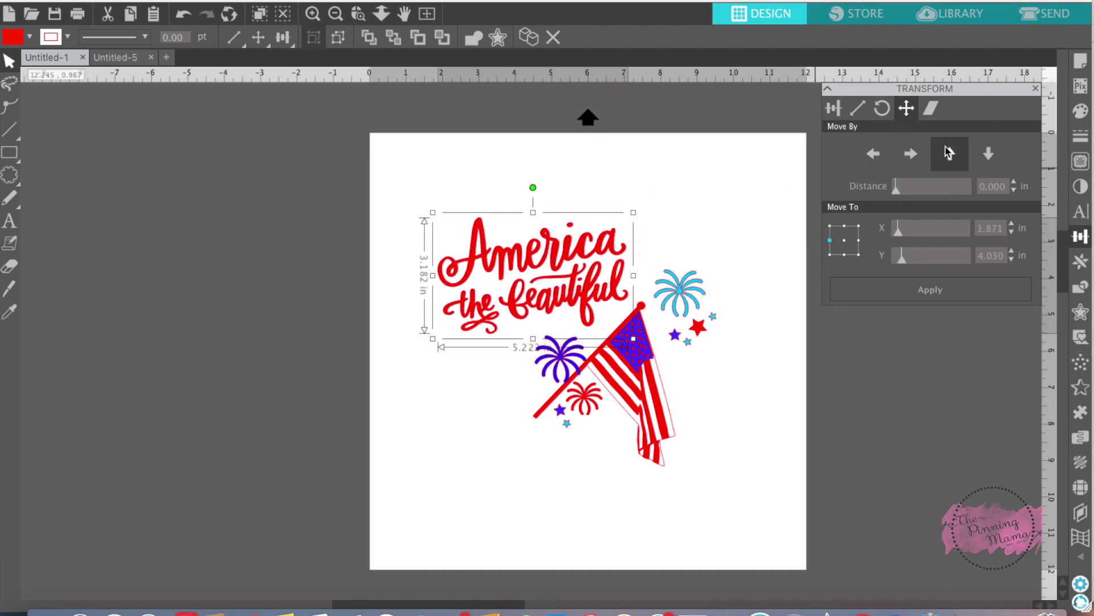
pyautogui.click(947, 152)
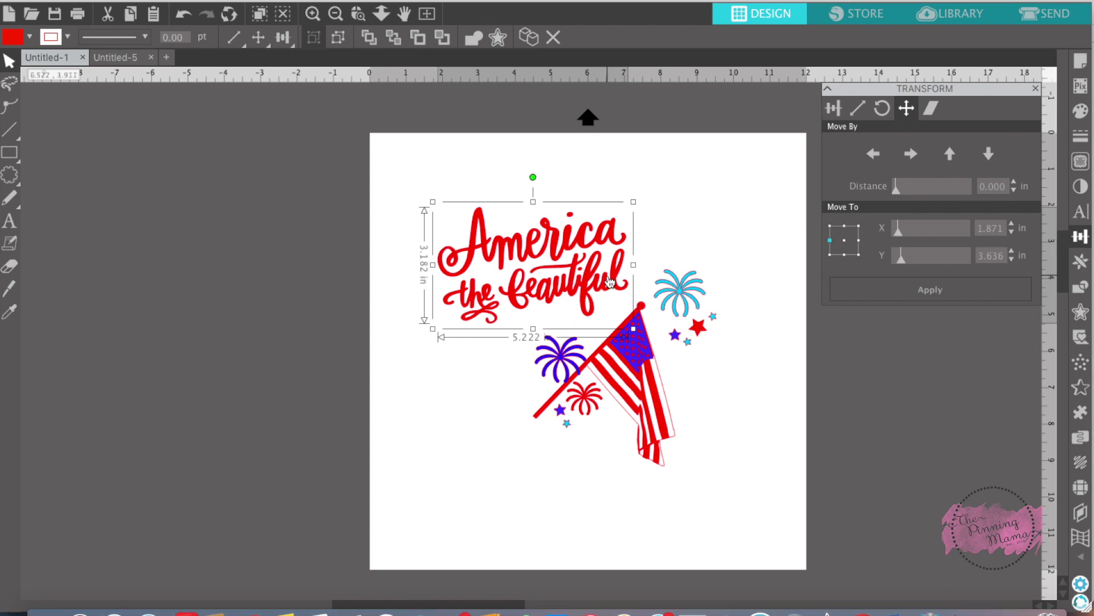
pyautogui.moveTo(615, 283); pyautogui.dragTo(613, 286)
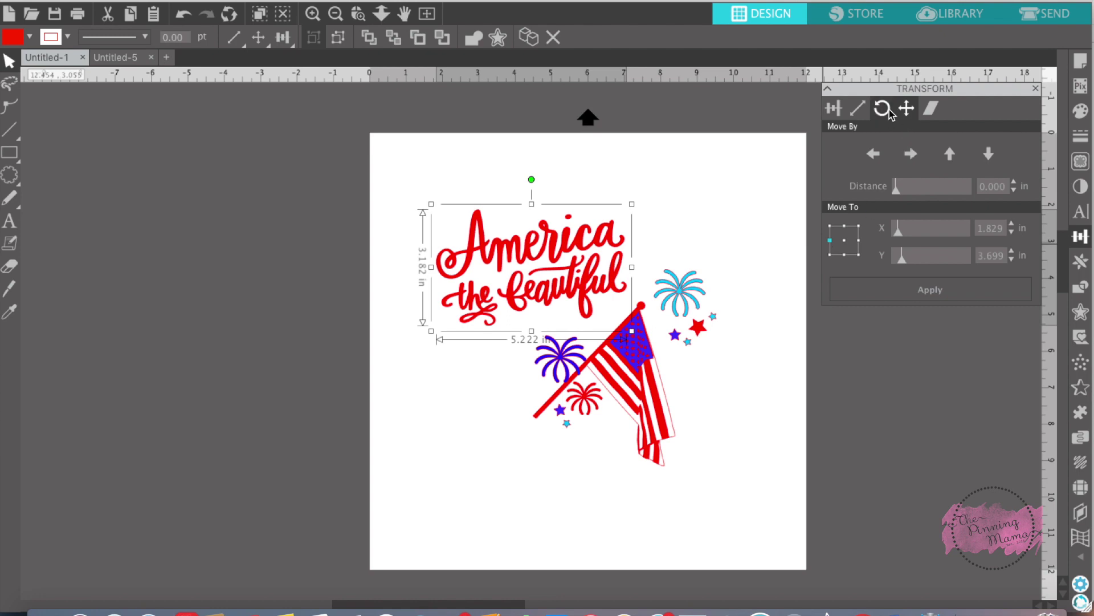
# - Marquee-select both the lettering and the flag-and-fireworks group
pyautogui.click(748, 386)
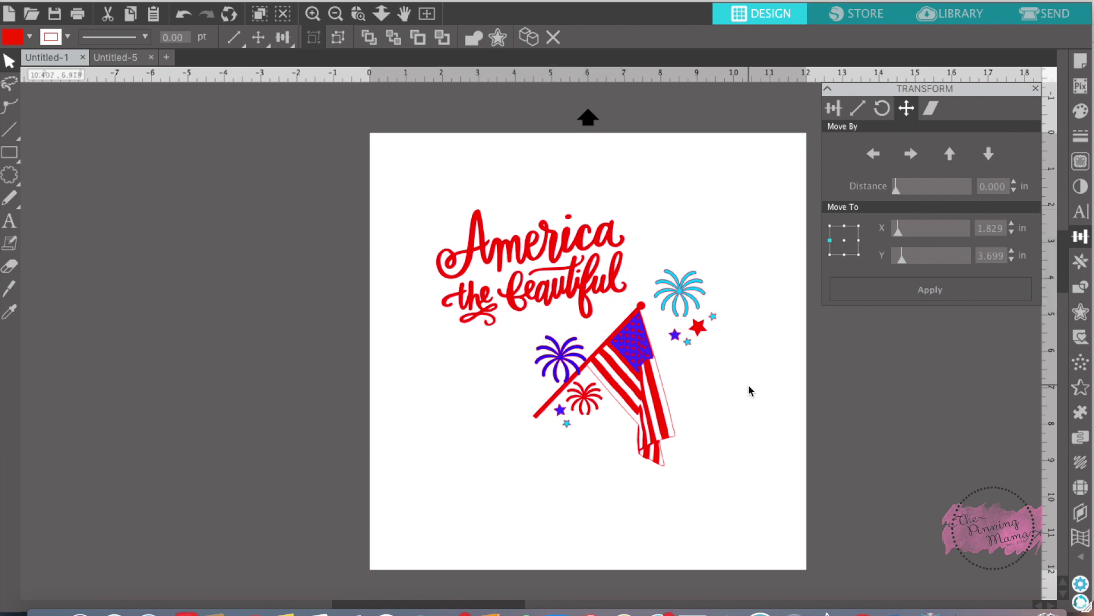
pyautogui.click(437, 212)
pyautogui.click(428, 188)
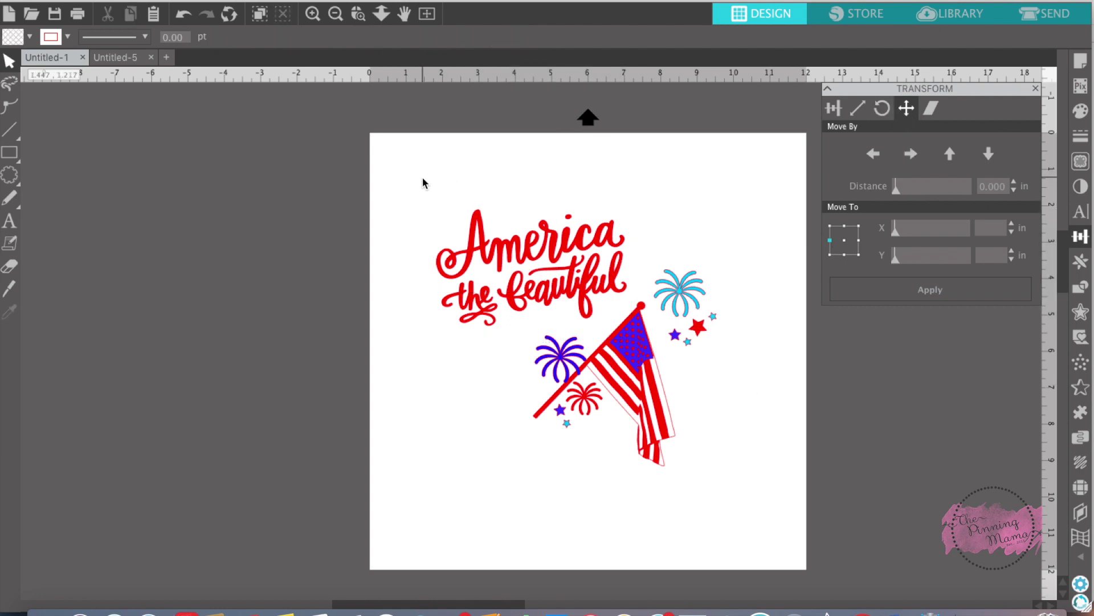
pyautogui.moveTo(422, 178); pyautogui.dragTo(732, 499)
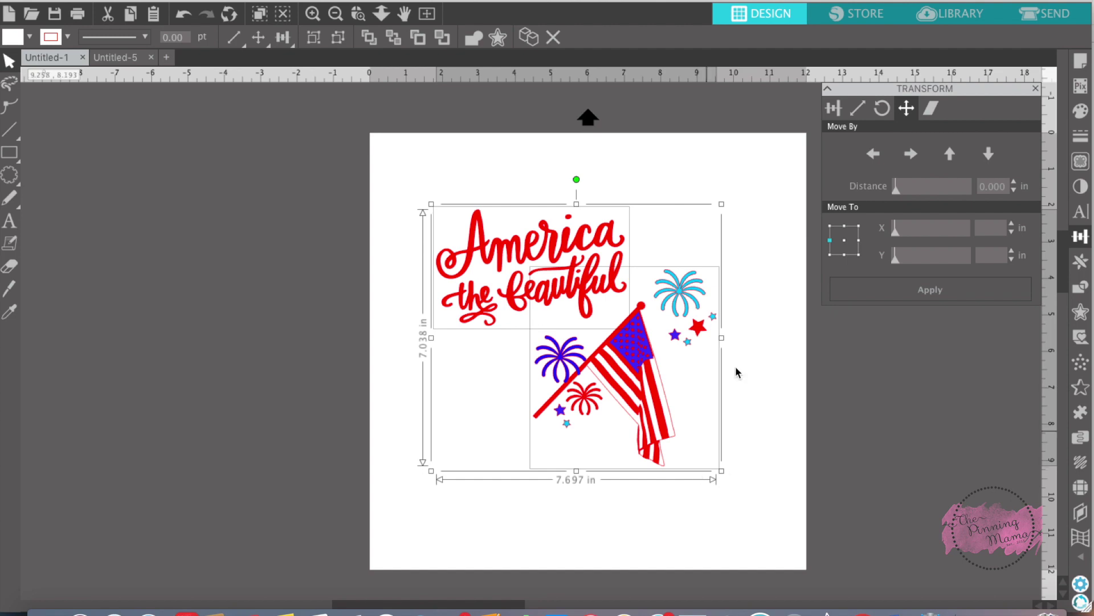
# - Rotate the whole design to 90°, 180° and 270°, then back to 0°
pyautogui.click(883, 108)
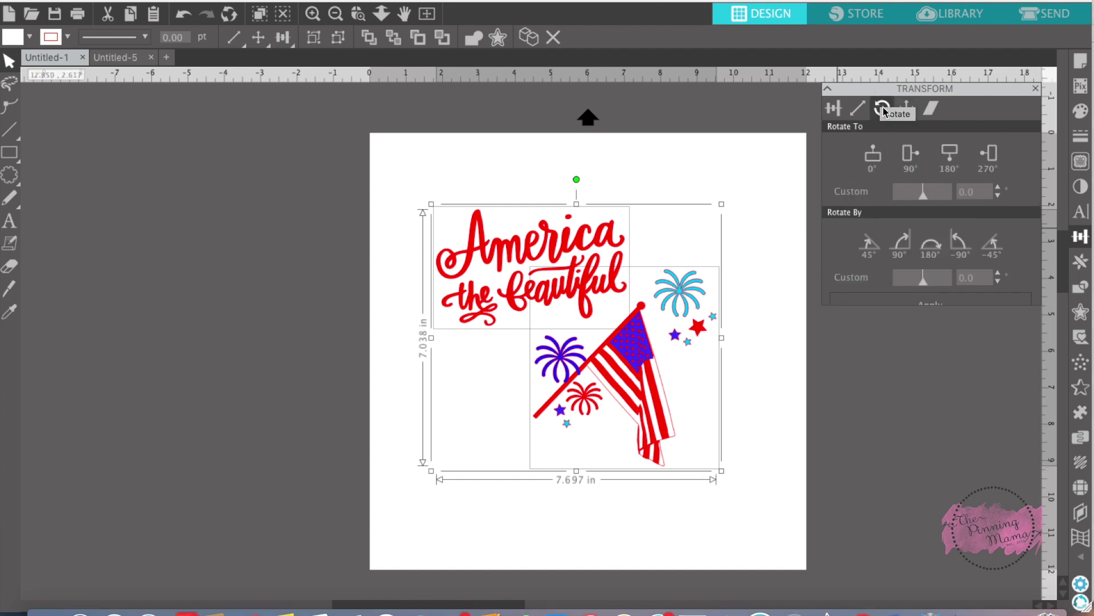
pyautogui.click(905, 155)
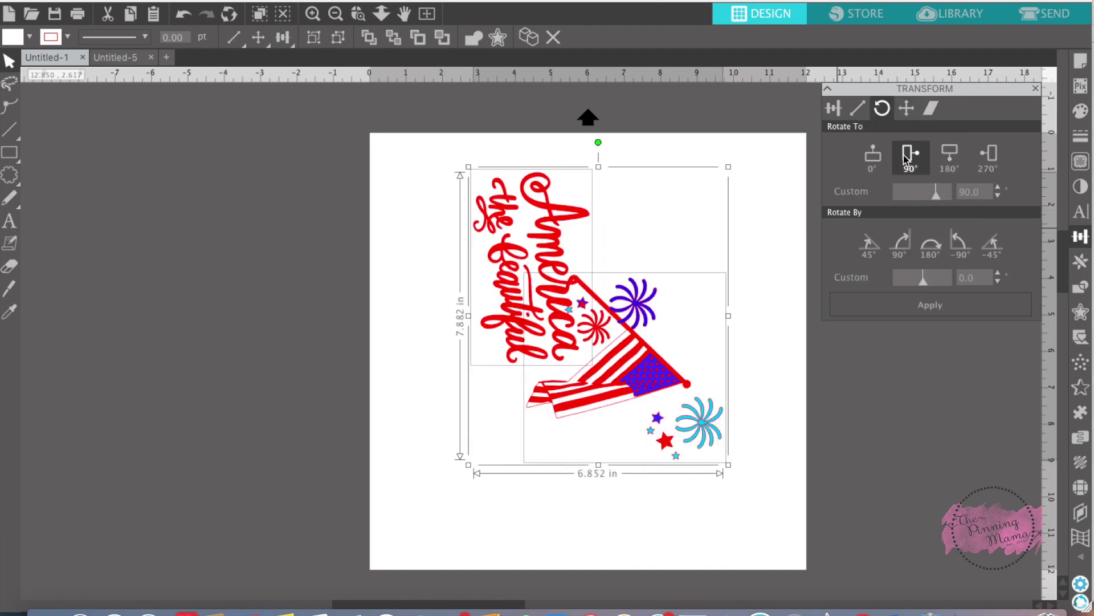
pyautogui.click(950, 154)
pyautogui.click(989, 154)
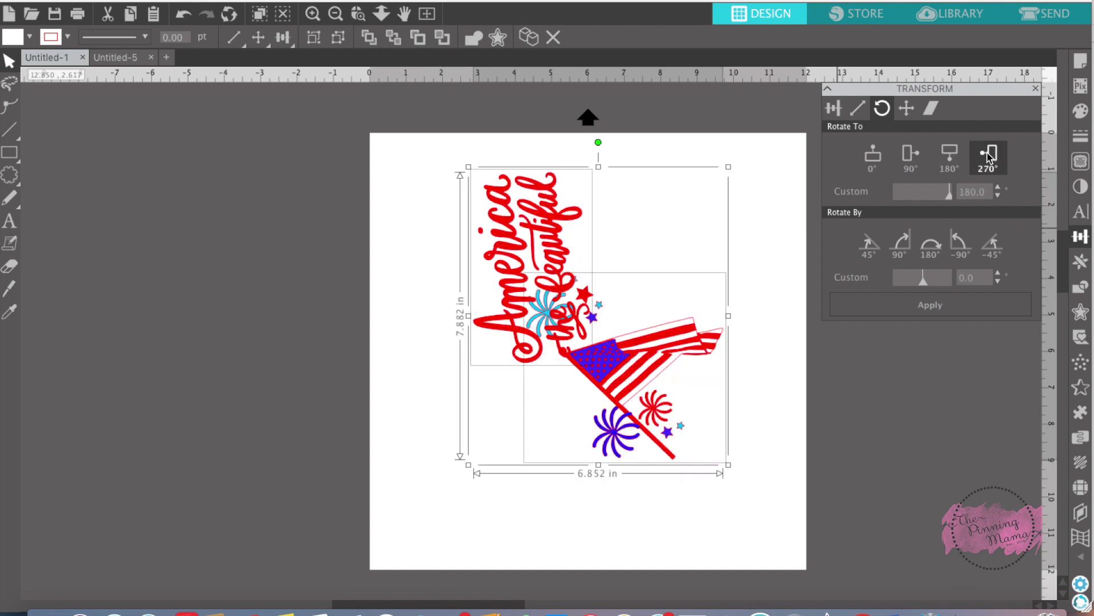
pyautogui.click(873, 154)
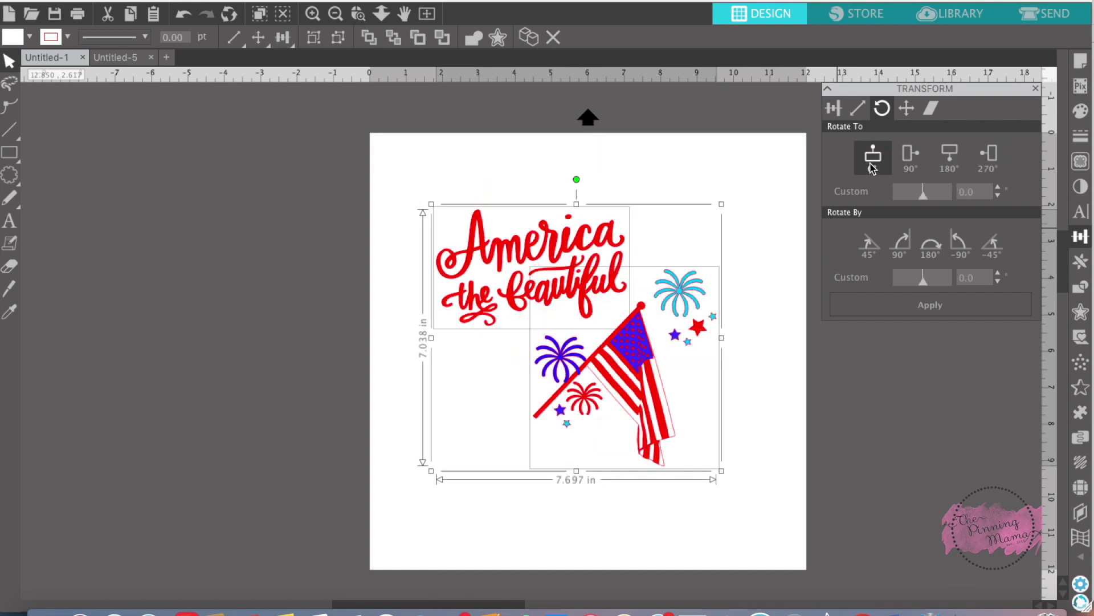
# - Rotate the design by 45° and a further 90°, then return it upright to 0°
pyautogui.click(868, 245)
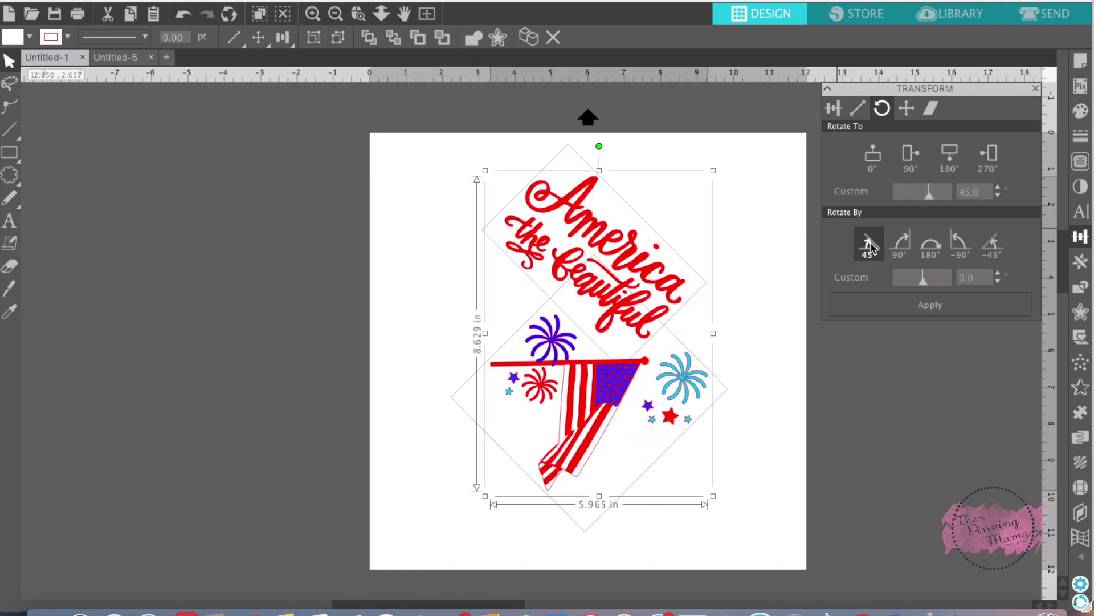
pyautogui.click(901, 246)
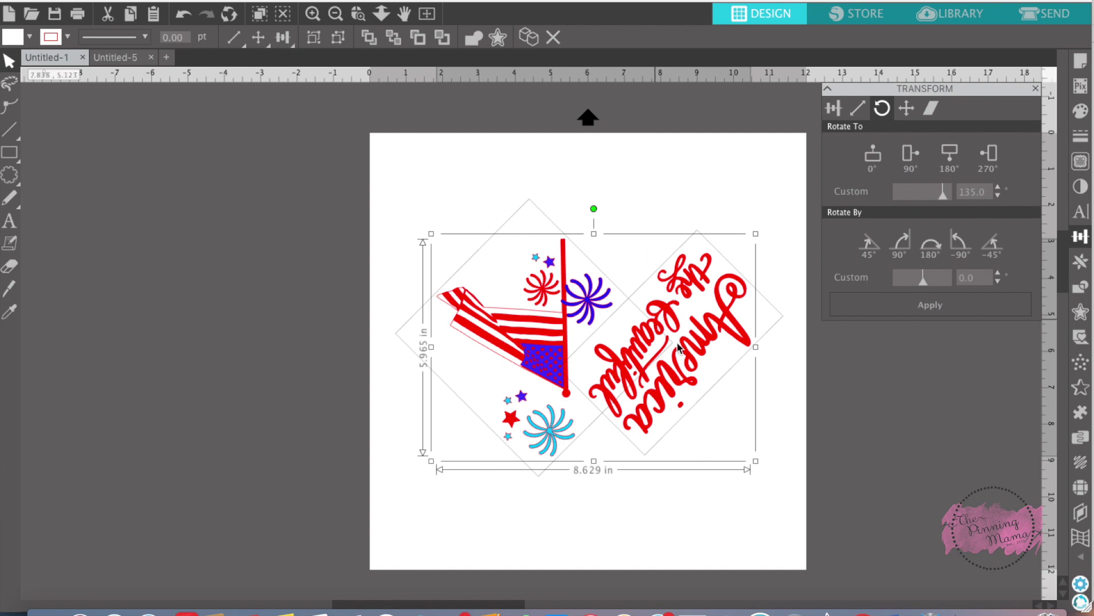
pyautogui.click(878, 154)
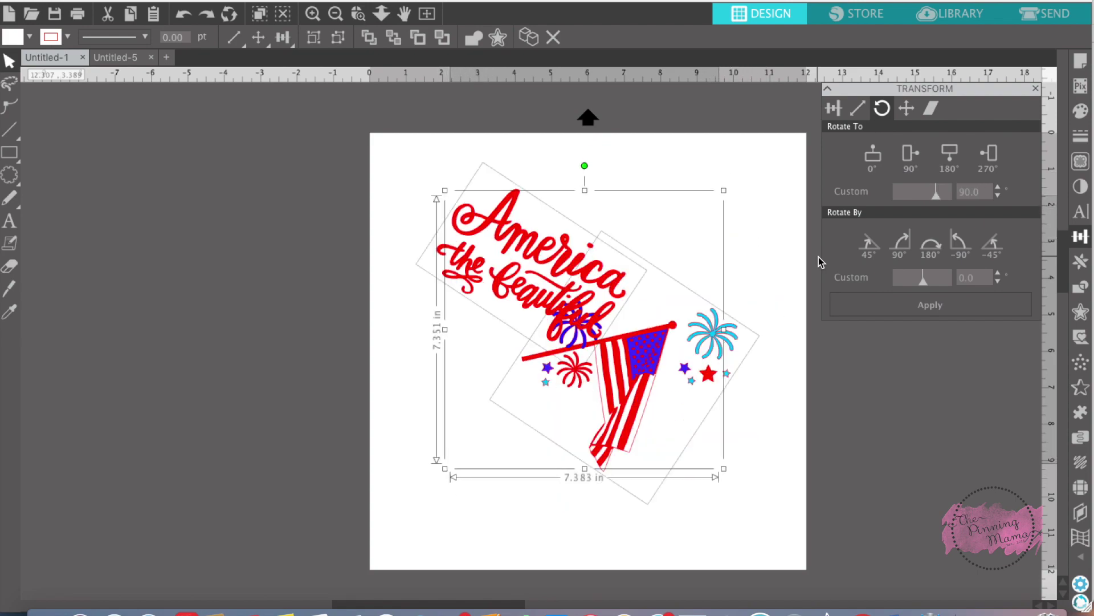
pyautogui.click(458, 461)
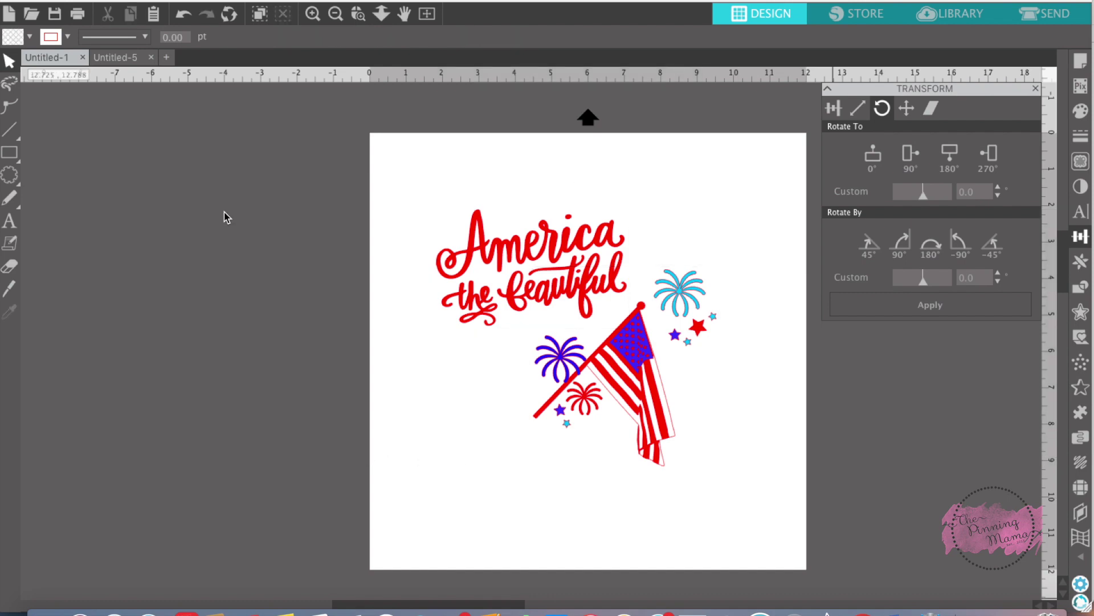